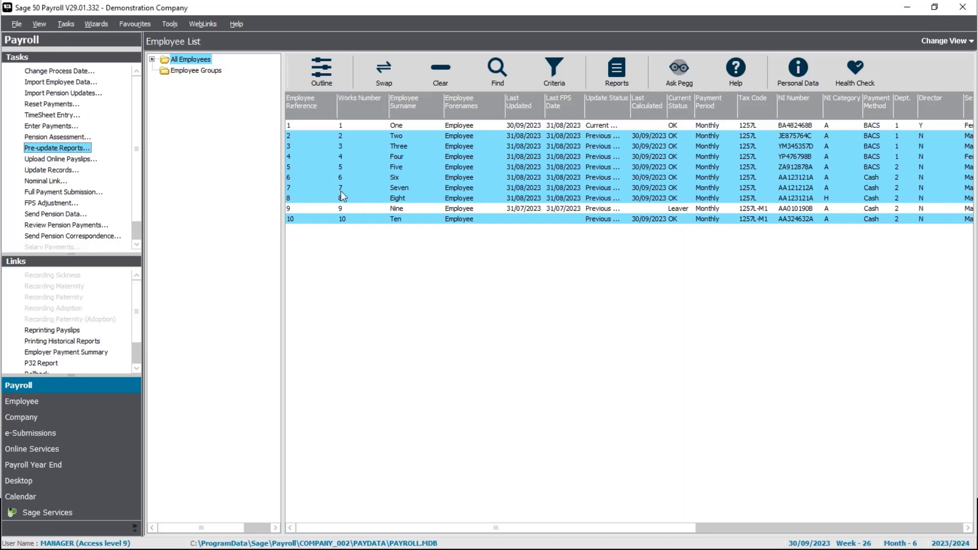
# - Open the employee reports, go to the custom report selections and create a new selection
pyautogui.click(614, 73)
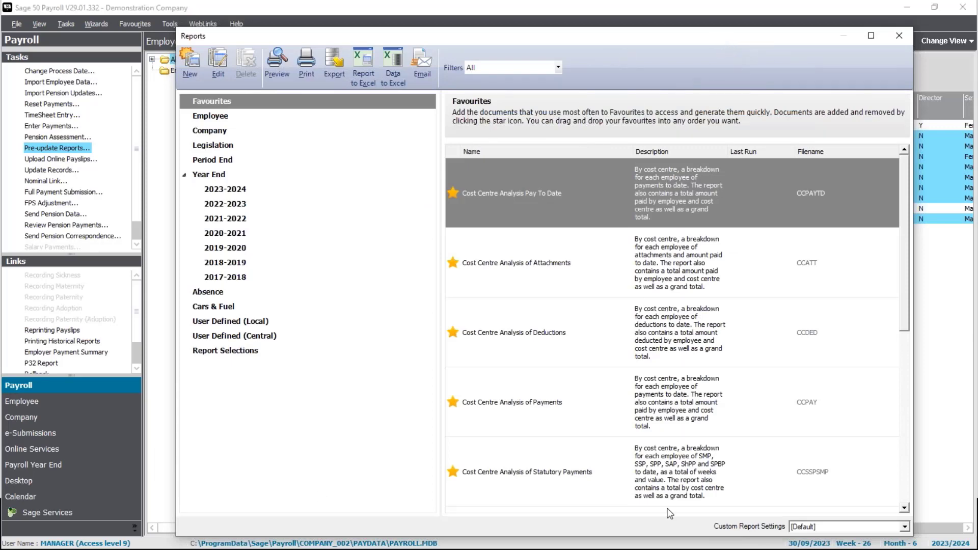
pyautogui.moveTo(594, 490)
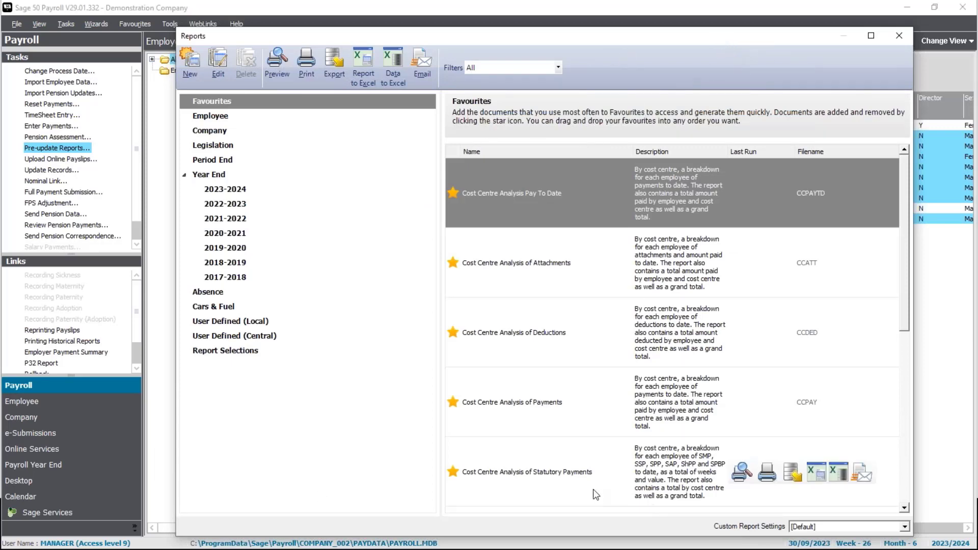
pyautogui.click(223, 353)
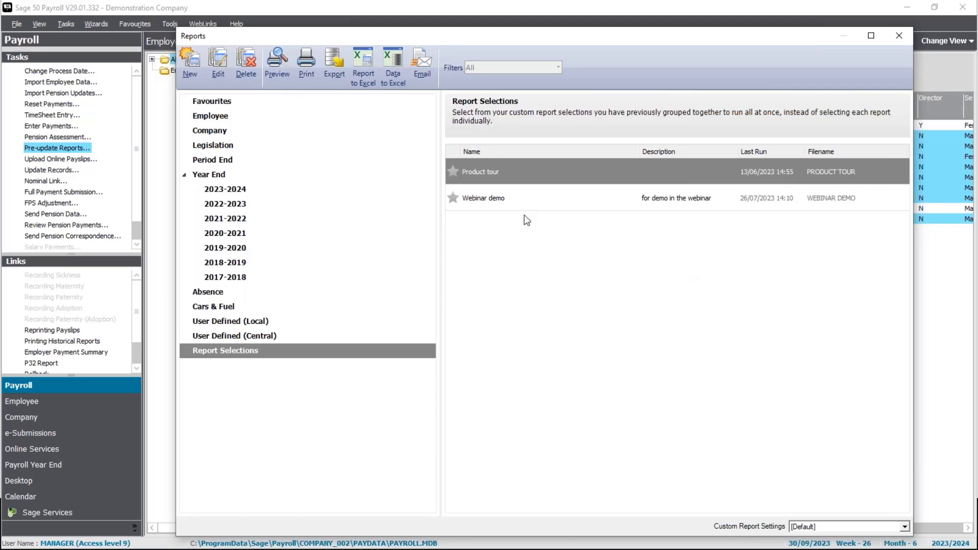
pyautogui.click(192, 73)
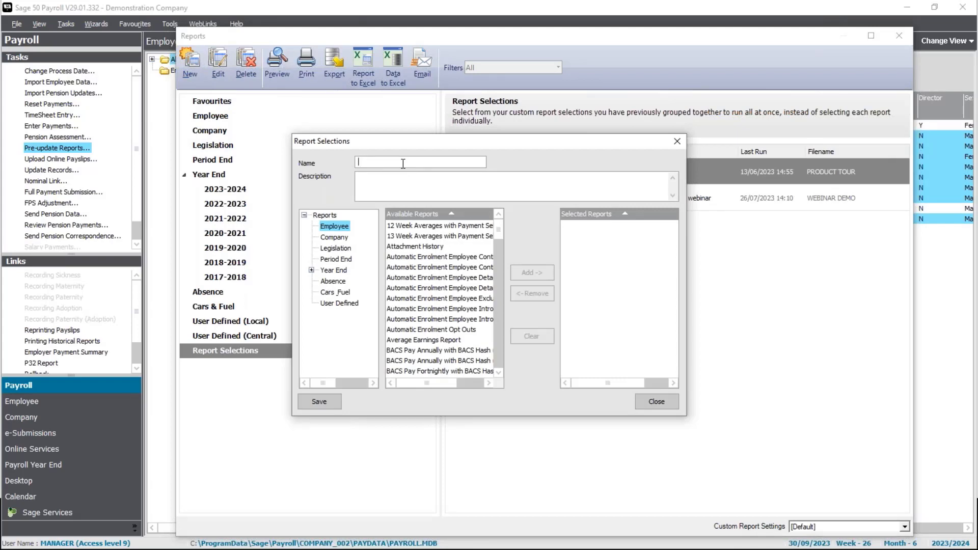
# - Name the new report selection "Processing general reports", leaving its description blank
pyautogui.write('Processing gen')
pyautogui.write('ral')
pyautogui.press('BackSpace')
pyautogui.press('BackSpace')
pyautogui.press('BackSpace')
pyautogui.press('BackSpace')
pyautogui.write('e')
pyautogui.write('ra;')
pyautogui.press('BackSpace')
pyautogui.press('BackSpace')
pyautogui.write('l reporys')
pyautogui.press('BackSpace')
pyautogui.press('BackSpace')
pyautogui.press('BackSpace')
pyautogui.press('BackSpace')
pyautogui.press('BackSpace')
pyautogui.press('BackSpace')
pyautogui.press('BackSpace')
pyautogui.write('al reports')
pyautogui.click(531, 178)
# - Expand the Year End report category to show its tax years and reposition the report selection window
pyautogui.click(311, 271)
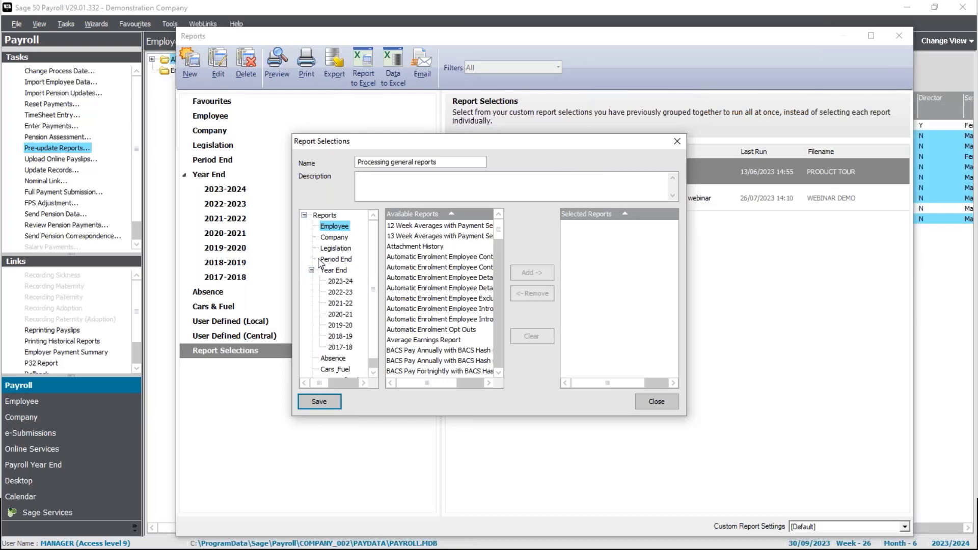
pyautogui.moveTo(553, 149); pyautogui.dragTo(686, 93)
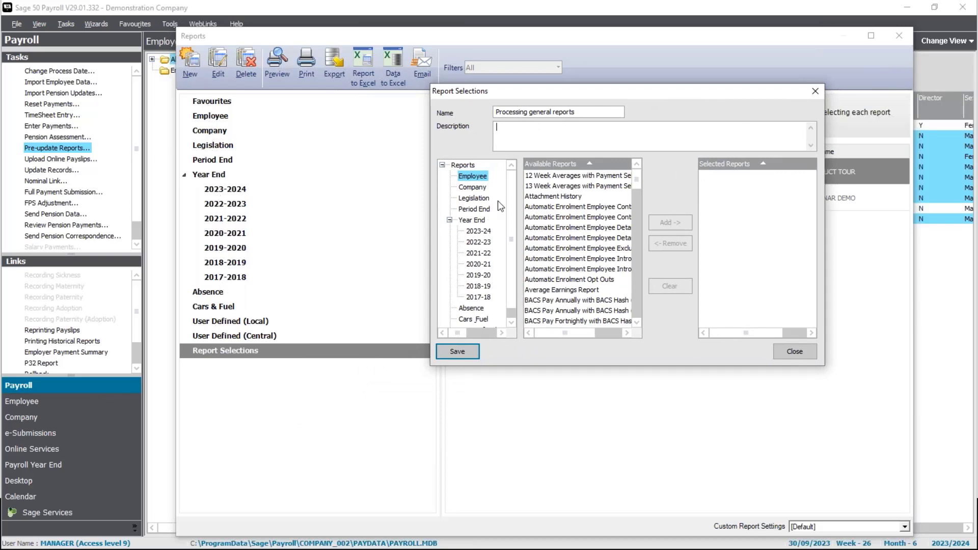
pyautogui.moveTo(511, 195)
pyautogui.mouseDown()
pyautogui.moveTo(509, 221)
pyautogui.moveTo(511, 190)
pyautogui.mouseUp()
pyautogui.moveTo(612, 97); pyautogui.dragTo(648, 101)
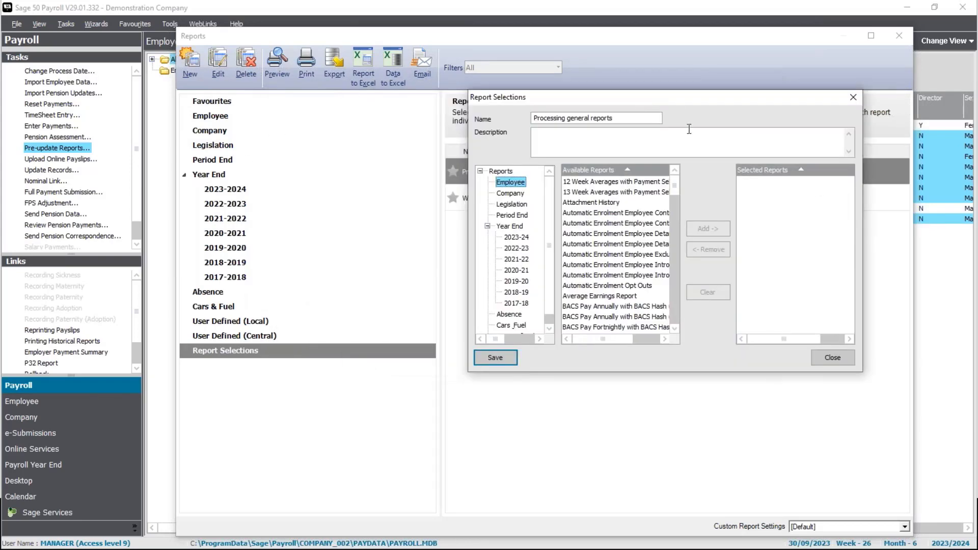
pyautogui.moveTo(661, 101); pyautogui.dragTo(498, 85)
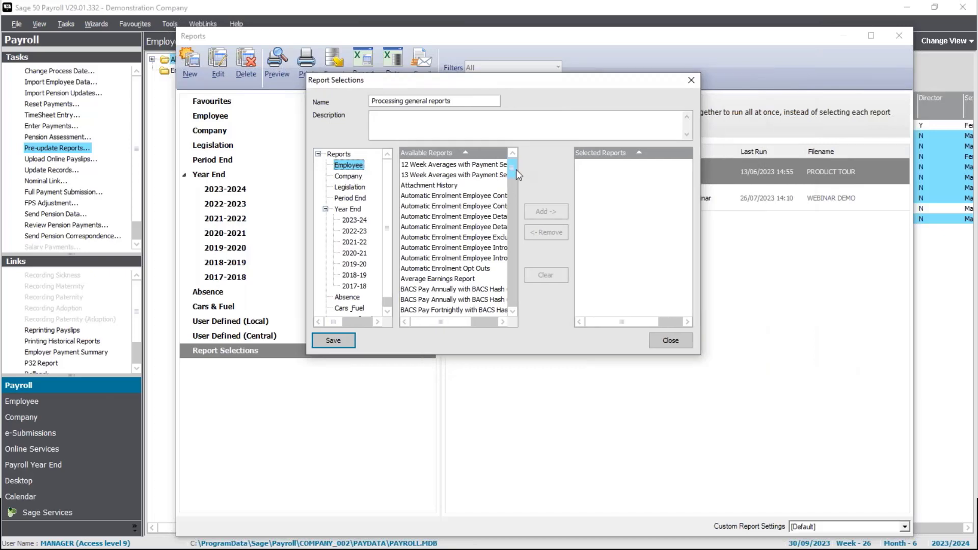
# - Add the Payment Summary History Part 1 - By Date employee report to the selection
pyautogui.moveTo(515, 169); pyautogui.dragTo(514, 279)
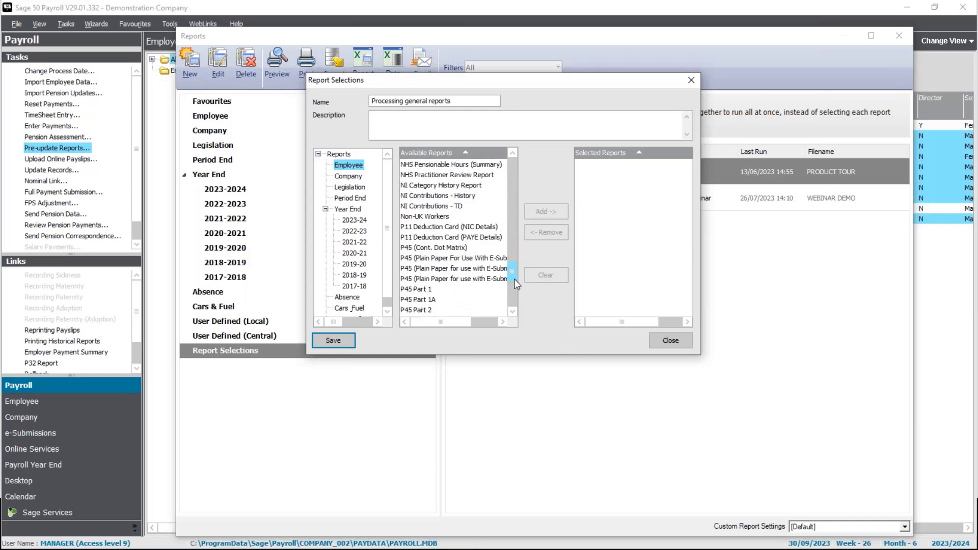
pyautogui.click(512, 311)
pyautogui.click(512, 312)
pyautogui.click(512, 312)
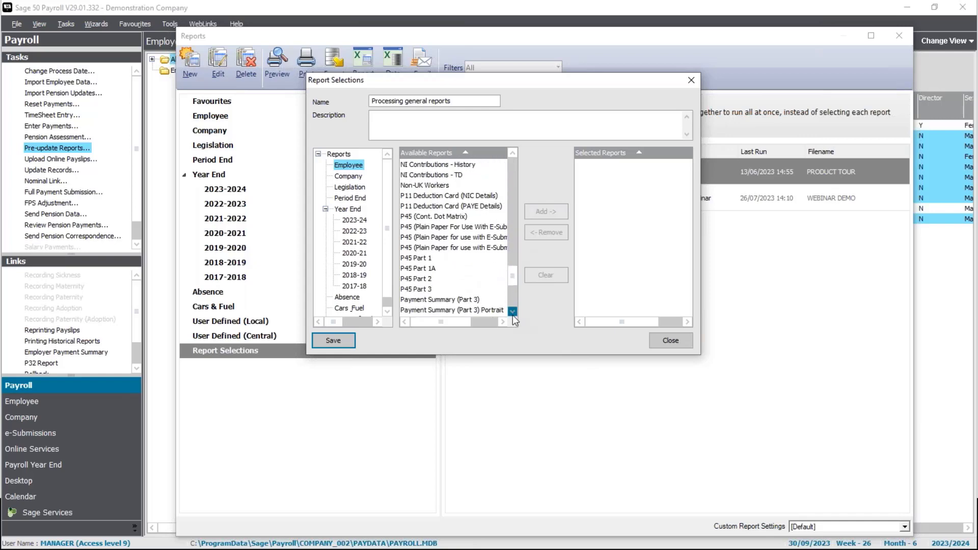
pyautogui.scroll(-3, 511, 310)
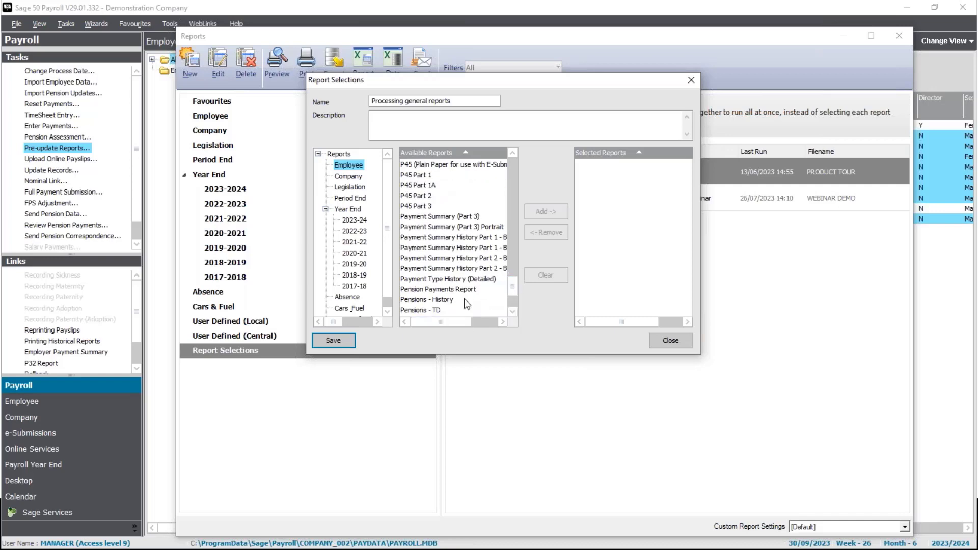
pyautogui.click(462, 238)
pyautogui.moveTo(452, 321)
pyautogui.mouseDown()
pyautogui.moveTo(481, 321)
pyautogui.moveTo(449, 322)
pyautogui.mouseUp()
pyautogui.click(551, 215)
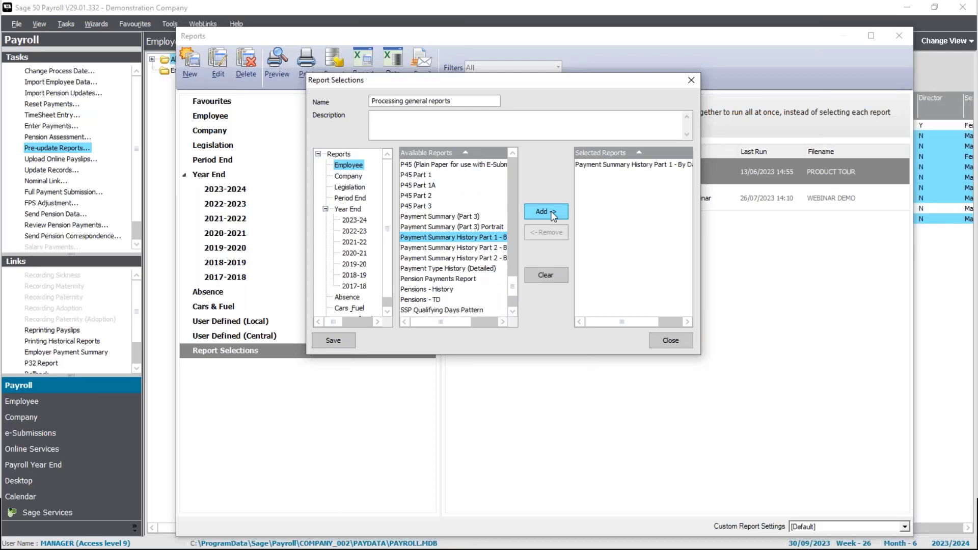
# - Add the Payment Summary History Part 2 - By Date and Pensions - History reports to the selection
pyautogui.click(454, 250)
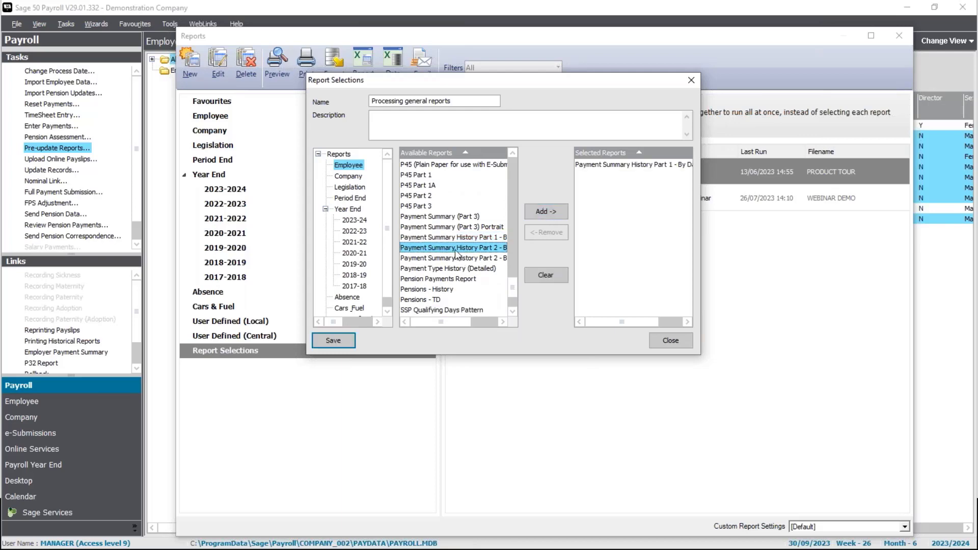
pyautogui.click(540, 213)
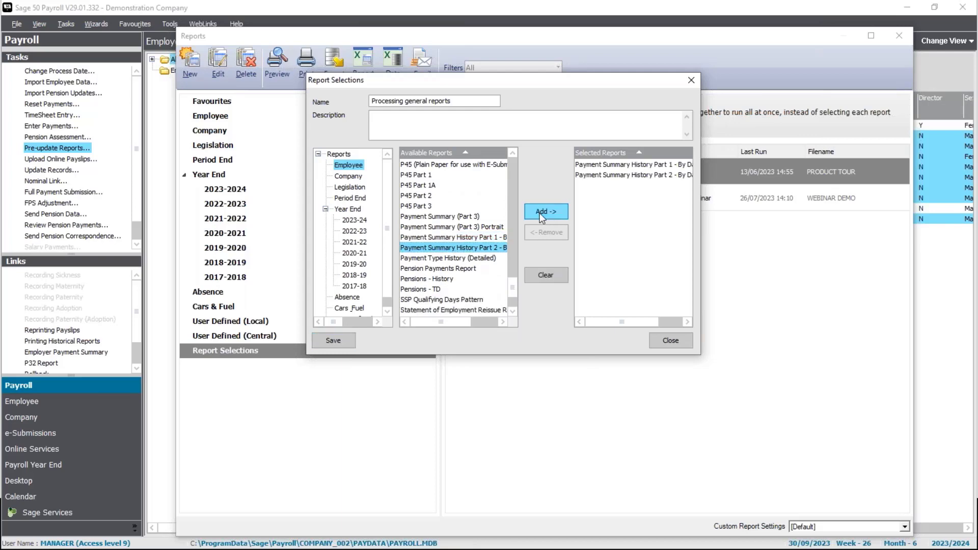
pyautogui.click(427, 278)
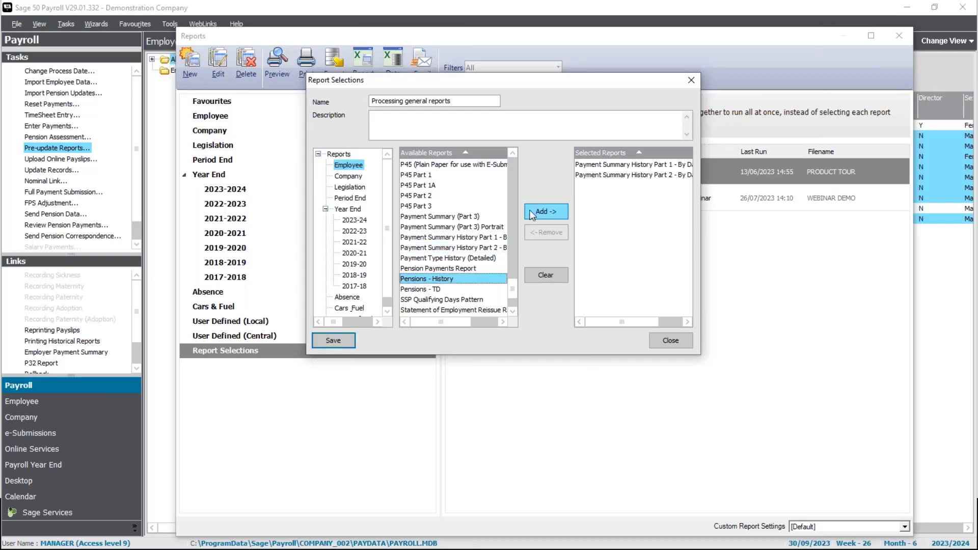
pyautogui.click(543, 212)
# - Add the Deduction Type History (Detailed) report to the selection, then save and close it
pyautogui.moveTo(514, 288); pyautogui.dragTo(507, 197)
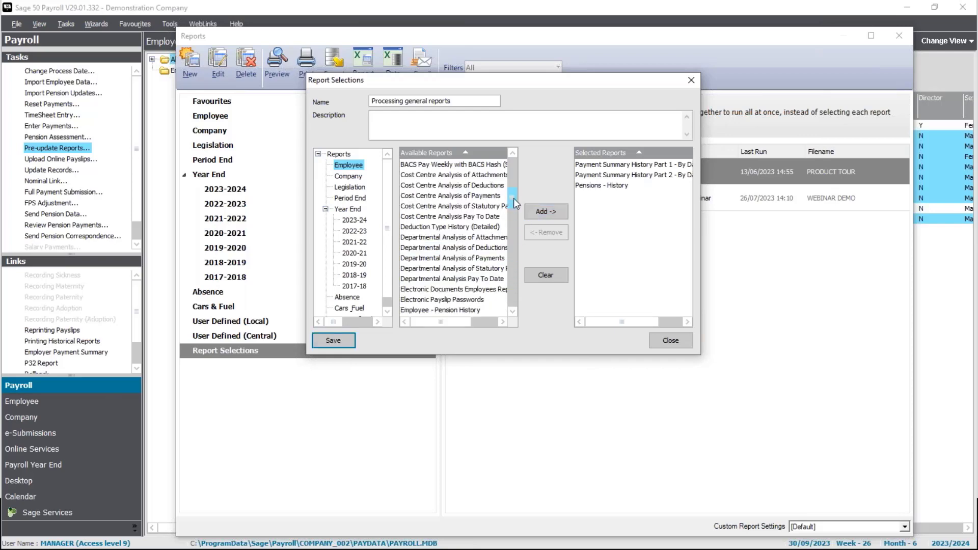
pyautogui.moveTo(514, 203); pyautogui.dragTo(514, 202)
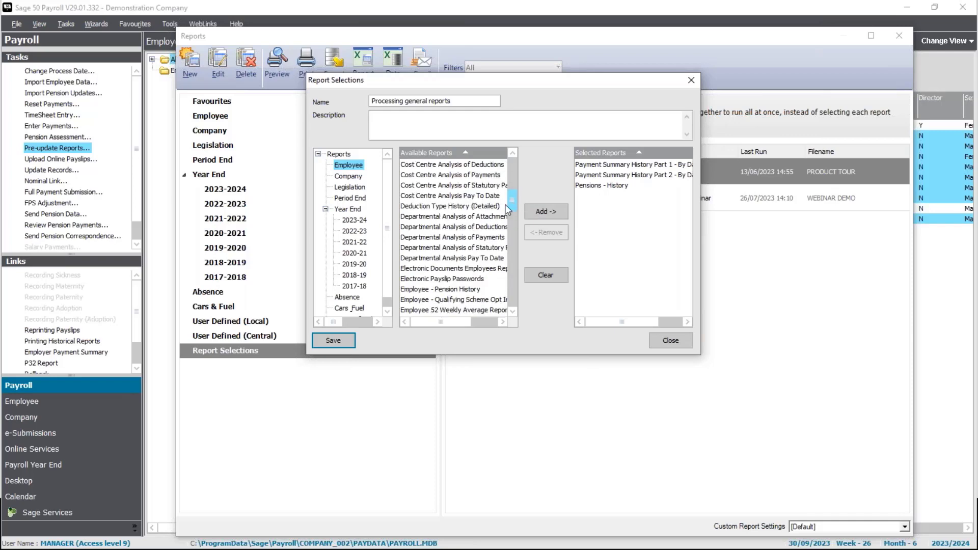
pyautogui.click(457, 207)
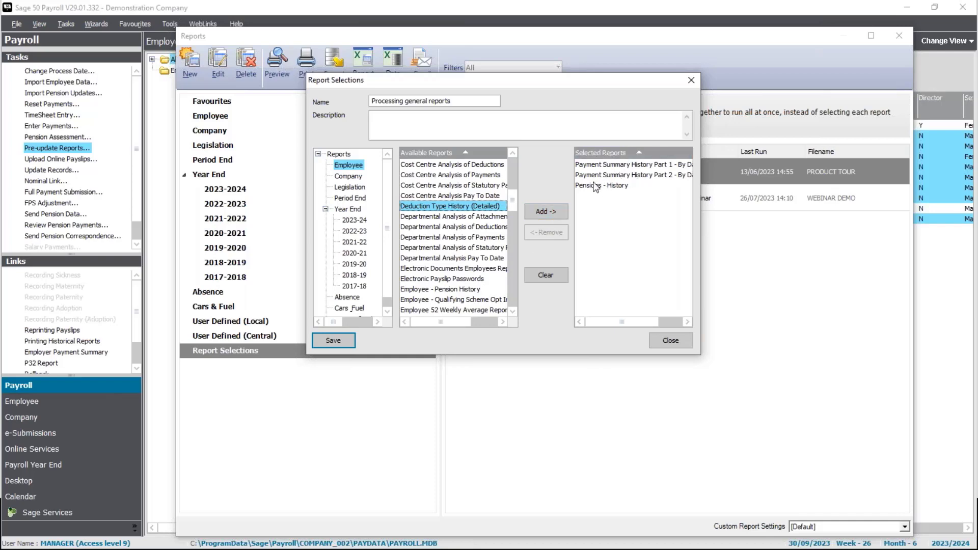
pyautogui.click(558, 211)
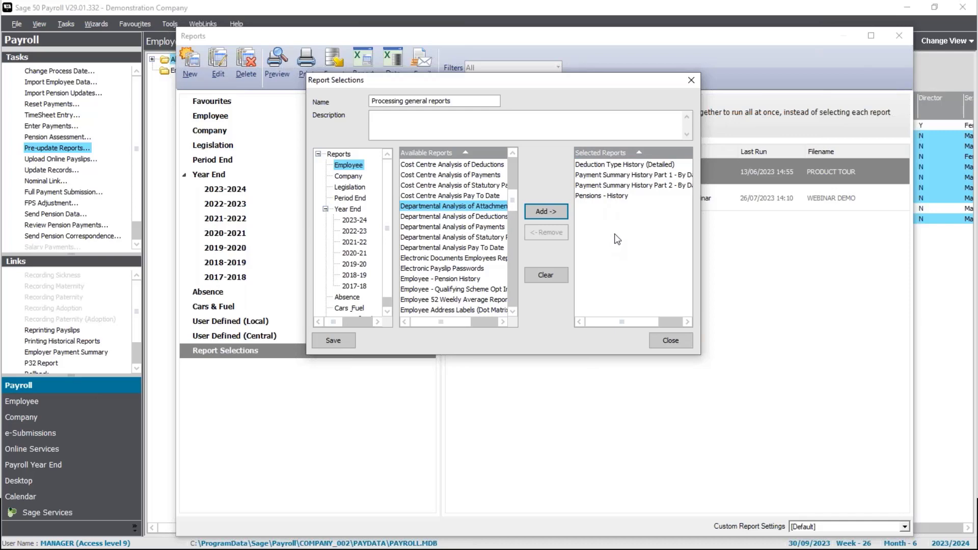
pyautogui.click(423, 130)
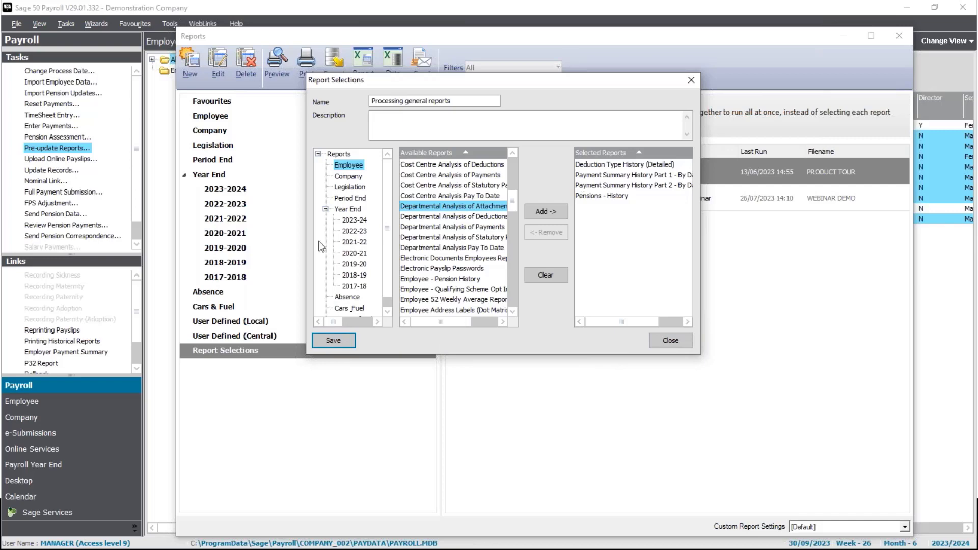
pyautogui.click(676, 342)
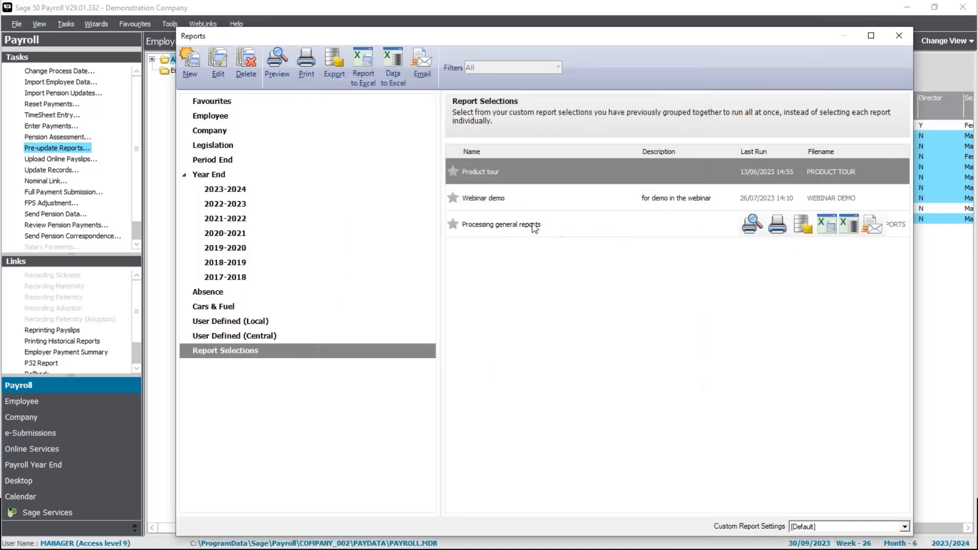
# - Preview the Processing general reports selection, accepting the default criteria values
pyautogui.click(481, 231)
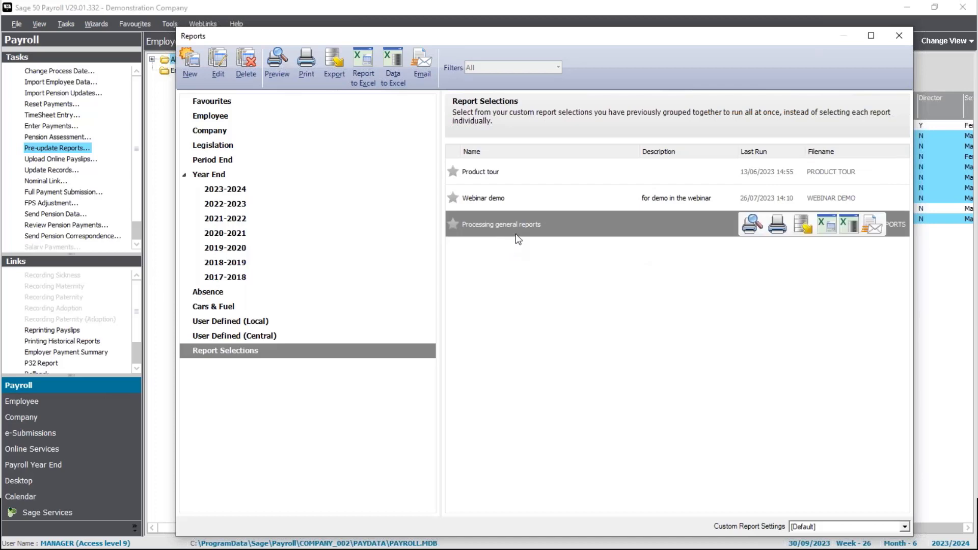
pyautogui.click(760, 226)
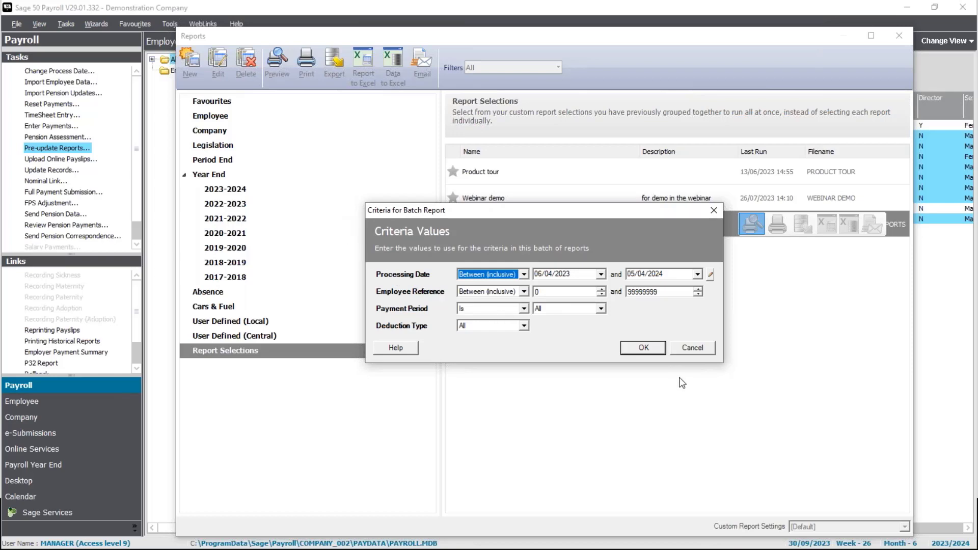
pyautogui.click(644, 349)
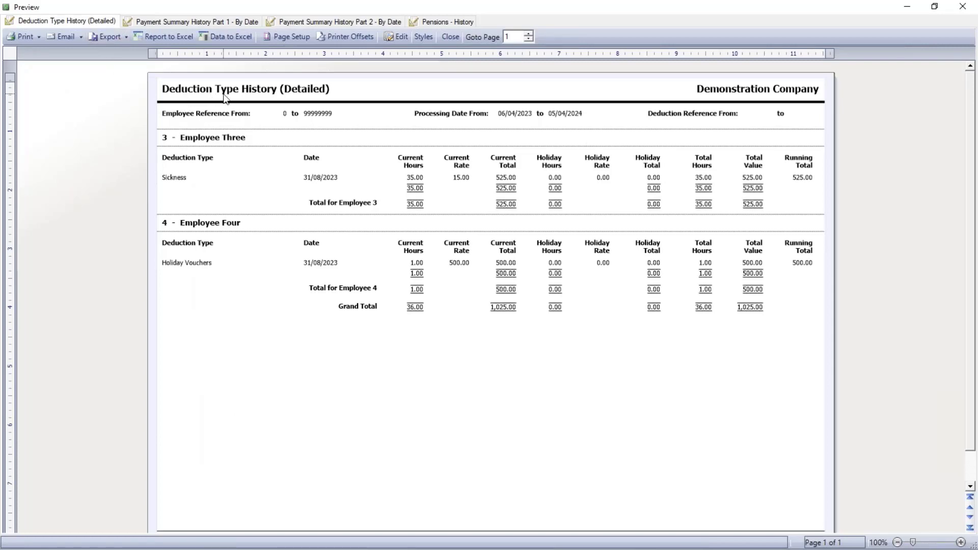
# - Look through the four previewed reports: deduction type history, both payment summary parts and pensions history
pyautogui.click(183, 21)
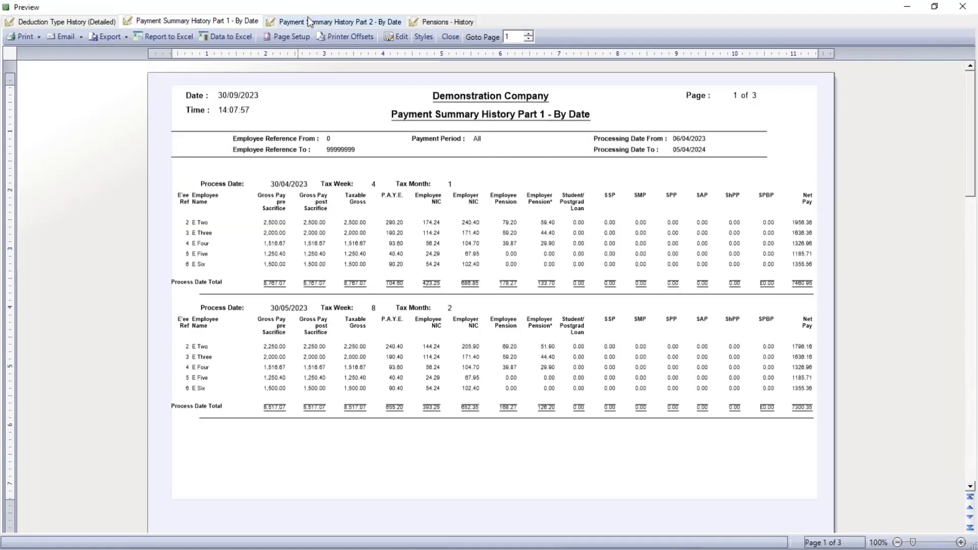
pyautogui.click(312, 21)
pyautogui.click(456, 21)
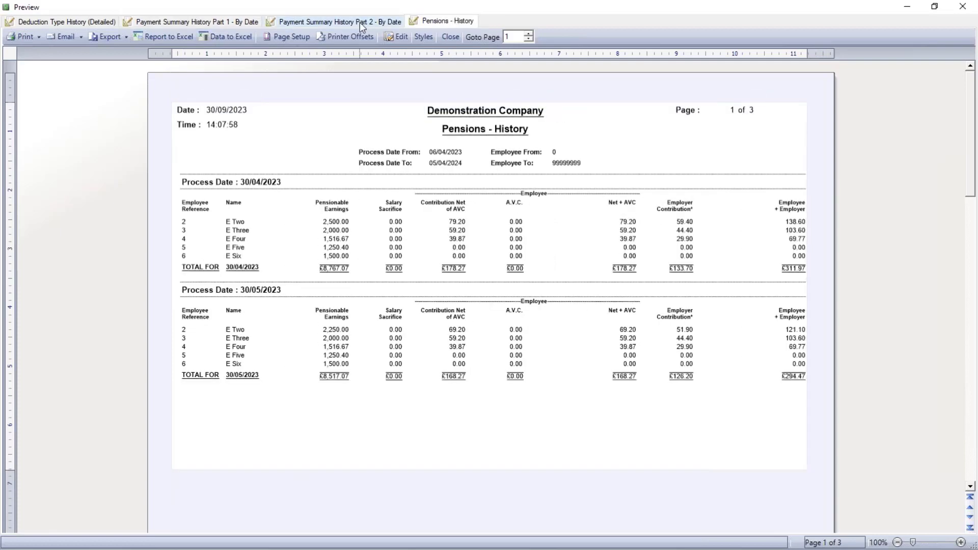
pyautogui.click(359, 22)
pyautogui.click(188, 22)
pyautogui.click(75, 21)
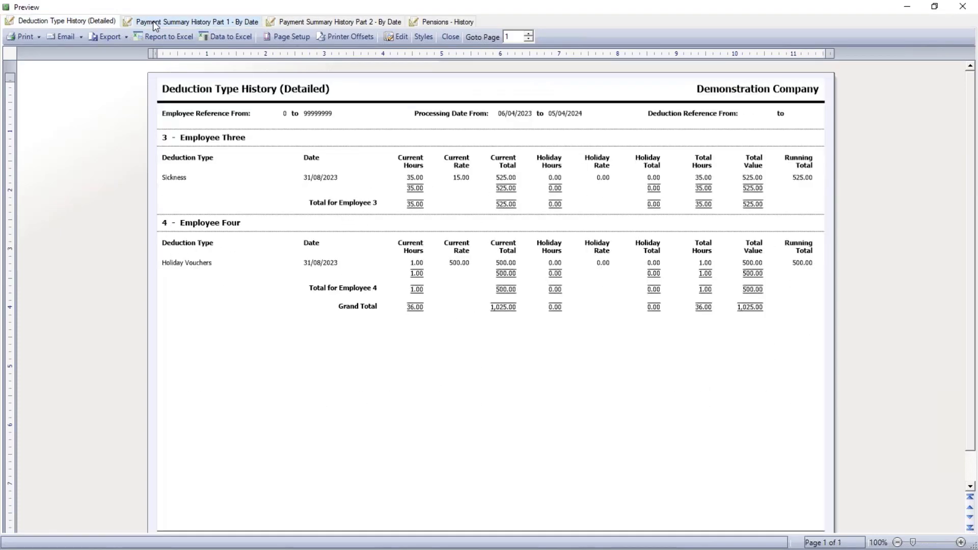
pyautogui.click(168, 22)
pyautogui.click(357, 21)
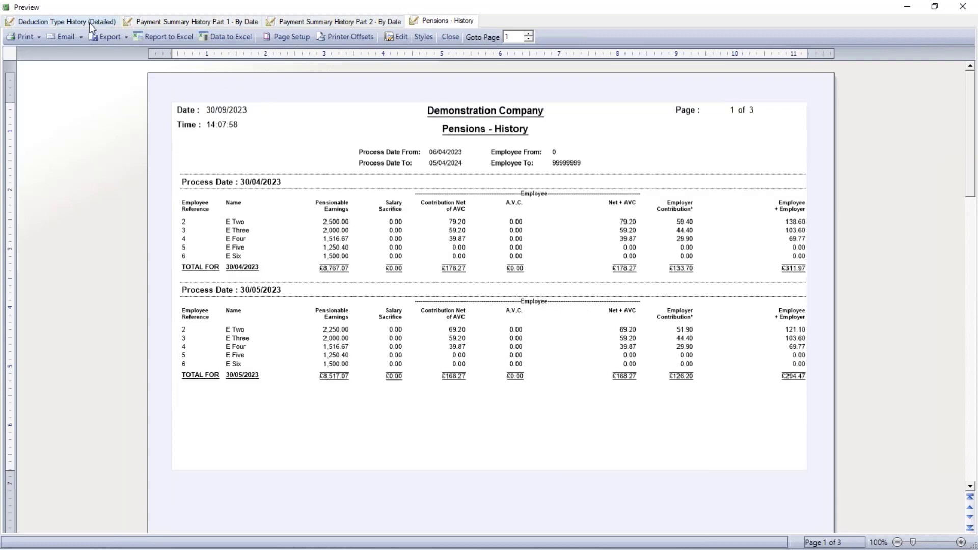
pyautogui.click(86, 21)
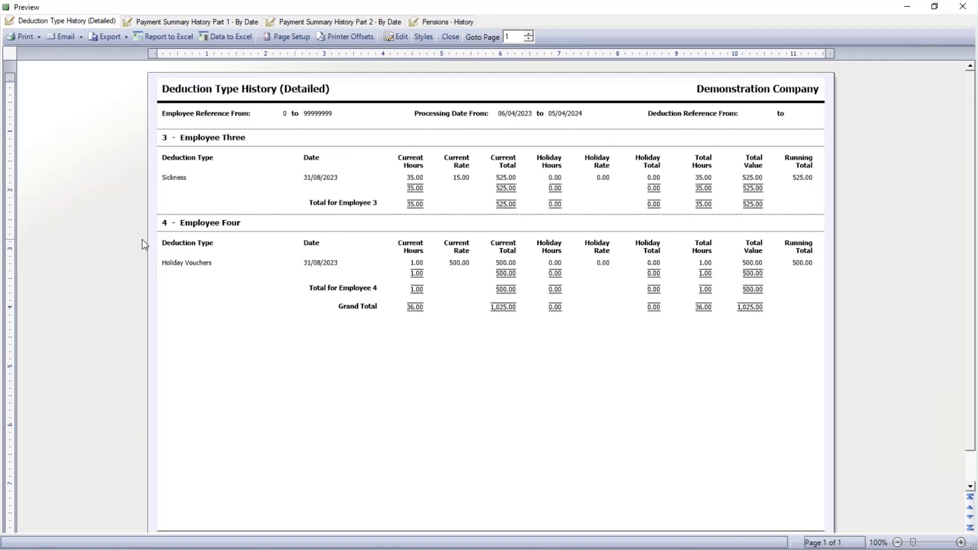
# - Review the preview's options for printing and exporting the current report or the whole batch, without running any
pyautogui.click(39, 38)
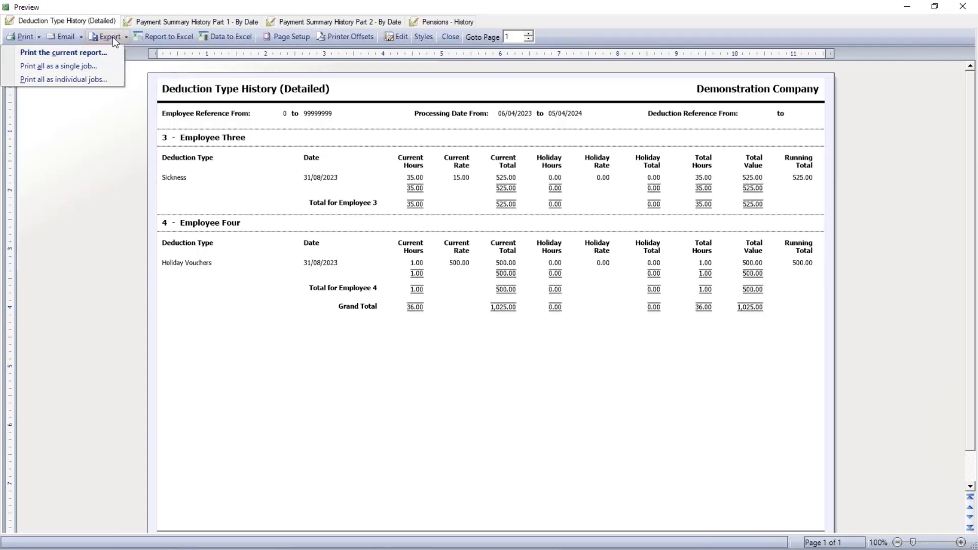
pyautogui.click(142, 29)
pyautogui.click(39, 38)
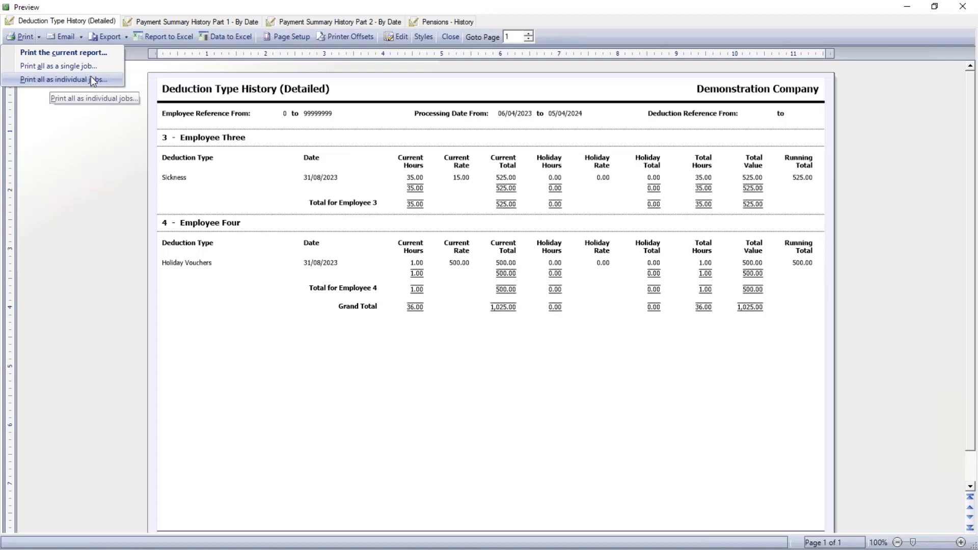
pyautogui.click(126, 41)
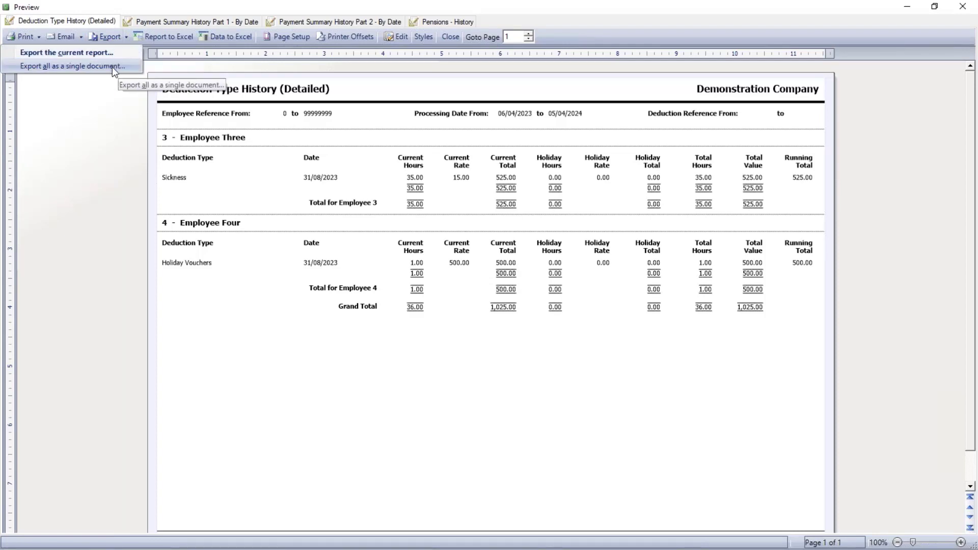
pyautogui.click(105, 185)
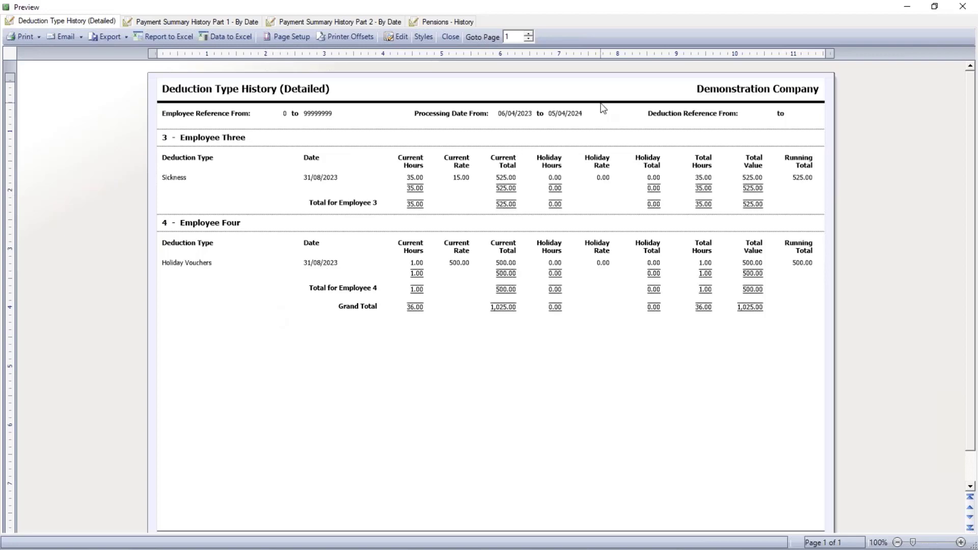
# - Close the batch report preview and select the Webinar demo report selection
pyautogui.click(962, 7)
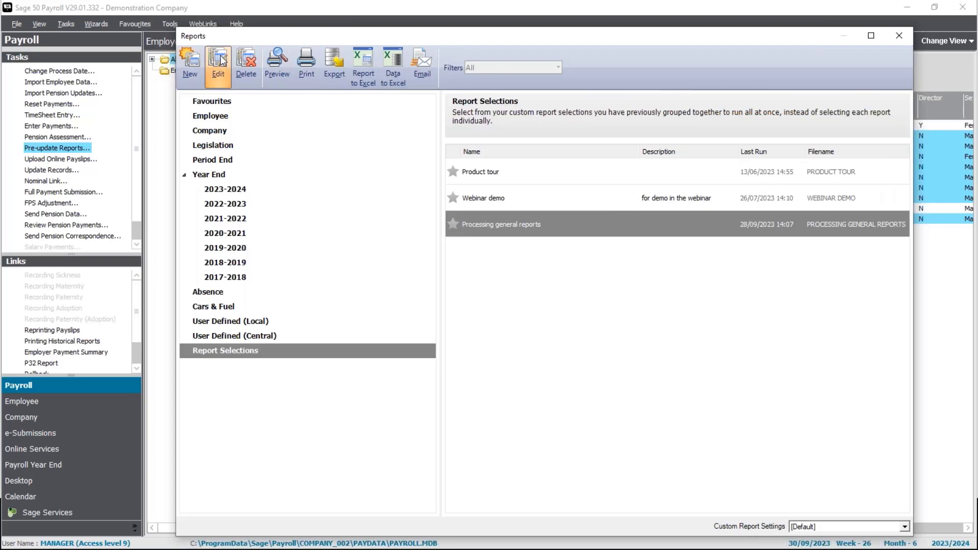
pyautogui.click(586, 198)
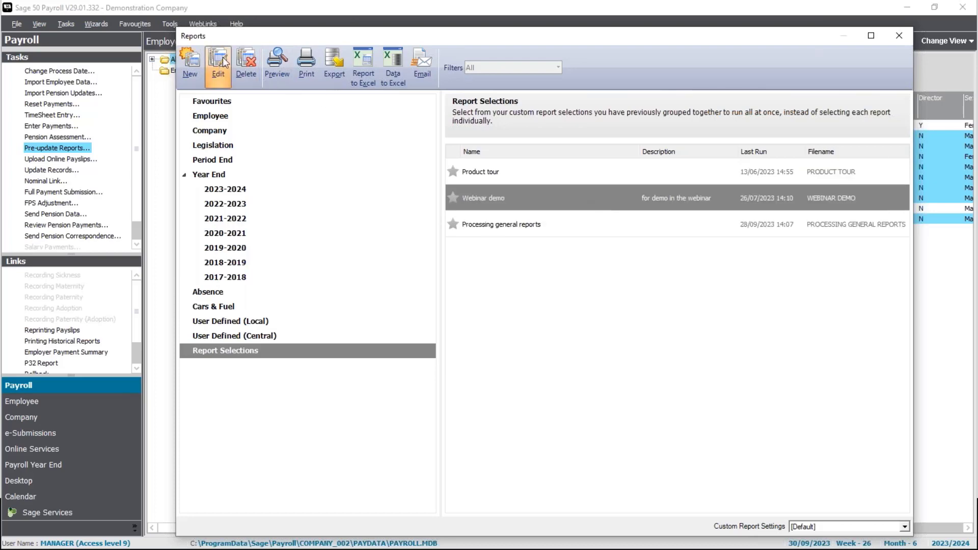
# - Select the Processing general reports selection and close the Reports window
pyautogui.click(578, 224)
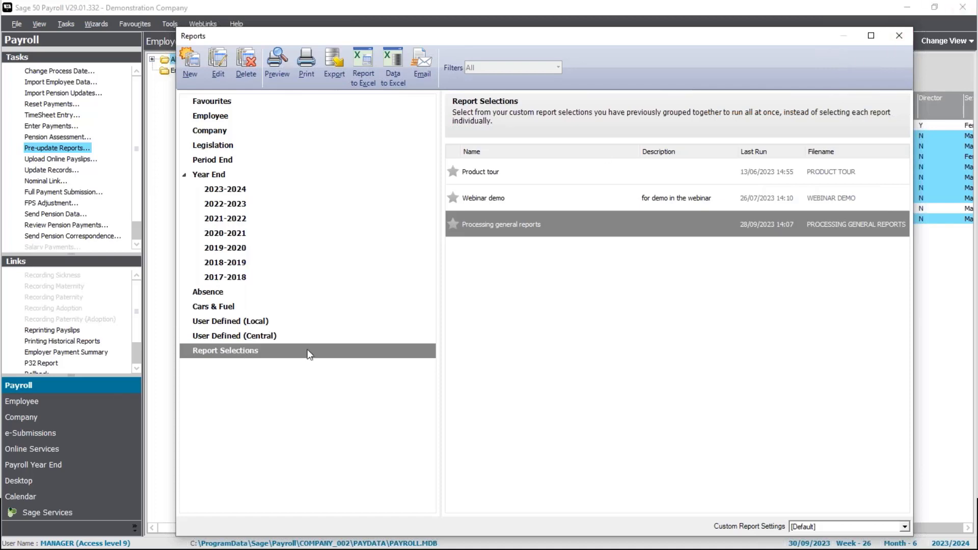
pyautogui.click(894, 37)
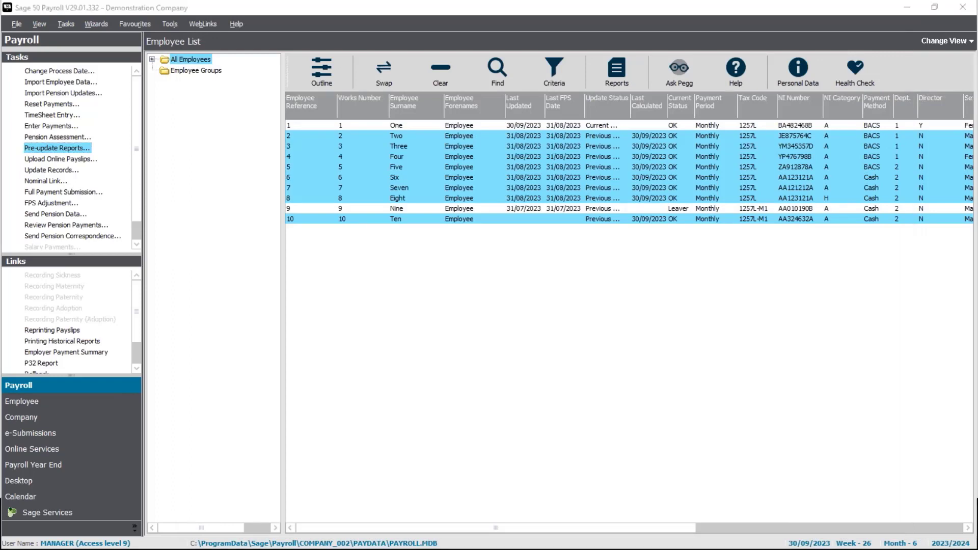
pyautogui.hotkey('alt', 'Tab')
pyautogui.click(84, 305)
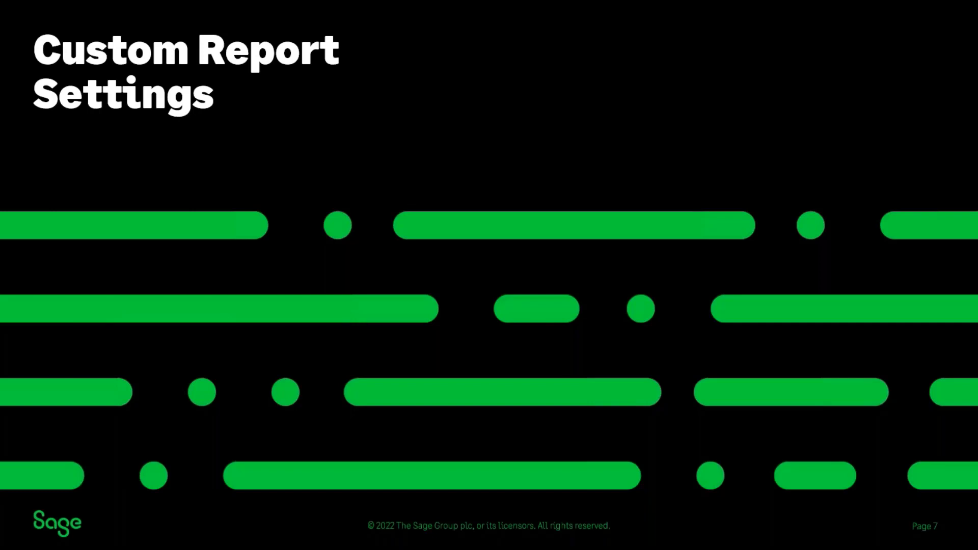
pyautogui.press('Right')
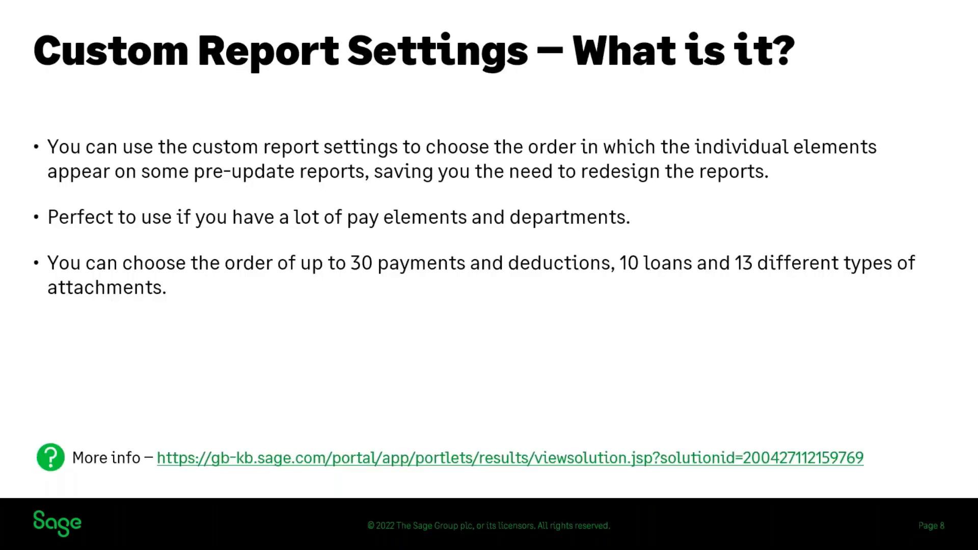
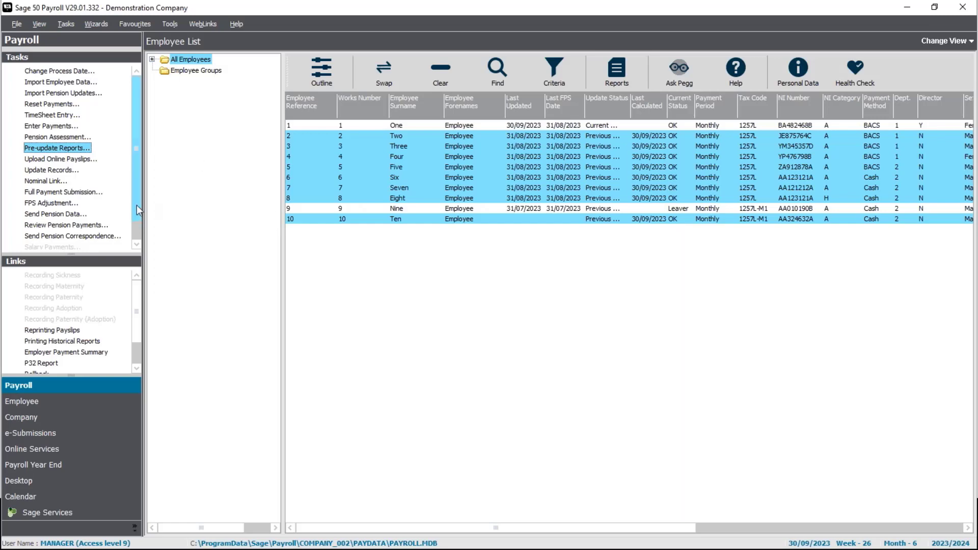
# - Open the company's Custom Report Settings
pyautogui.click(59, 420)
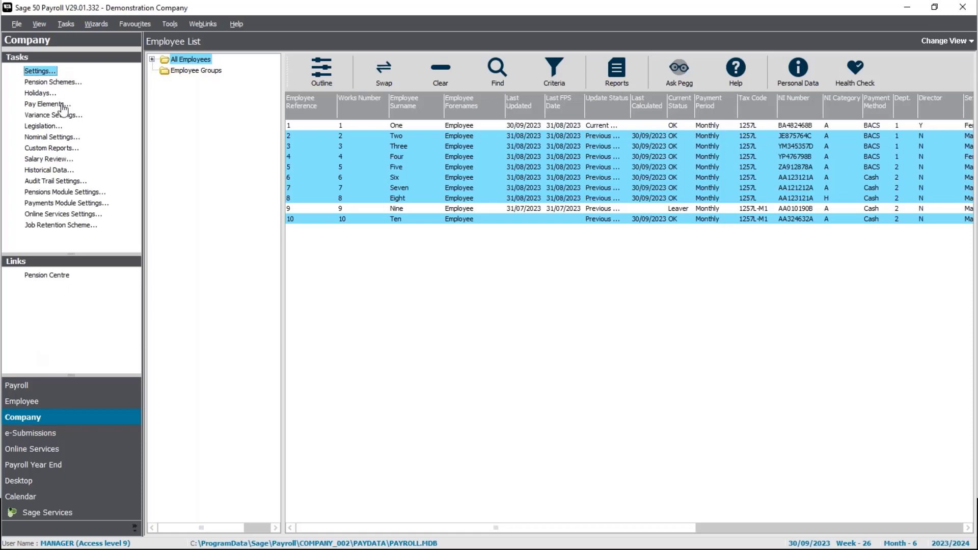
pyautogui.click(75, 24)
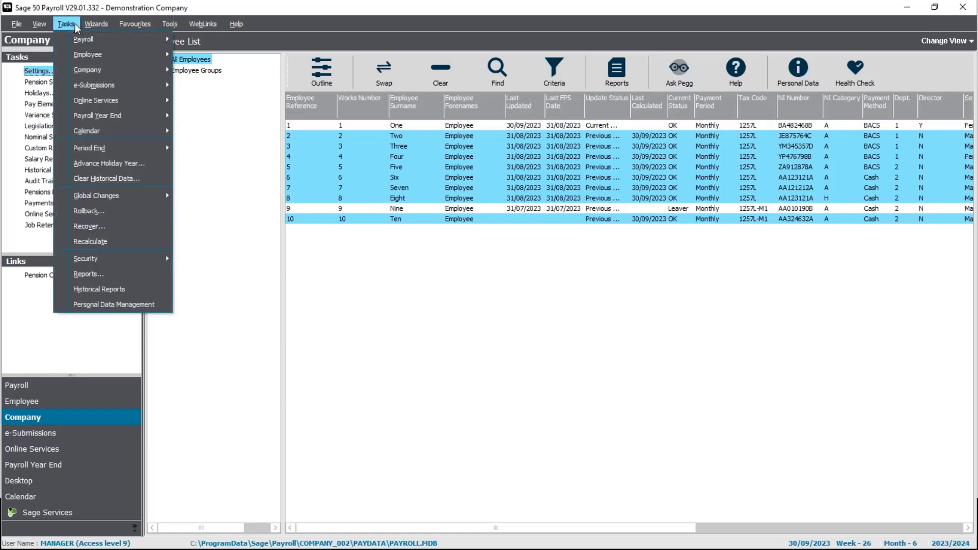
pyautogui.moveTo(86, 74)
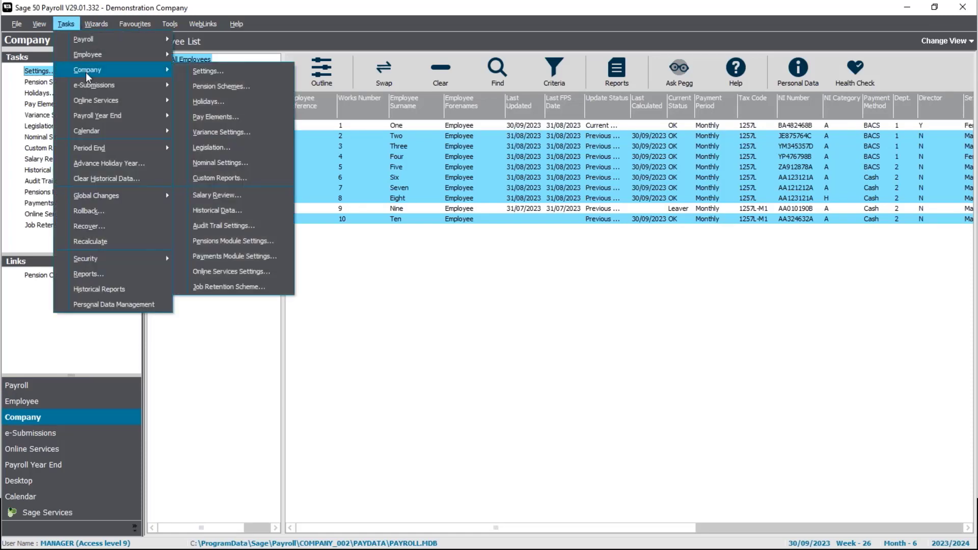
pyautogui.click(228, 177)
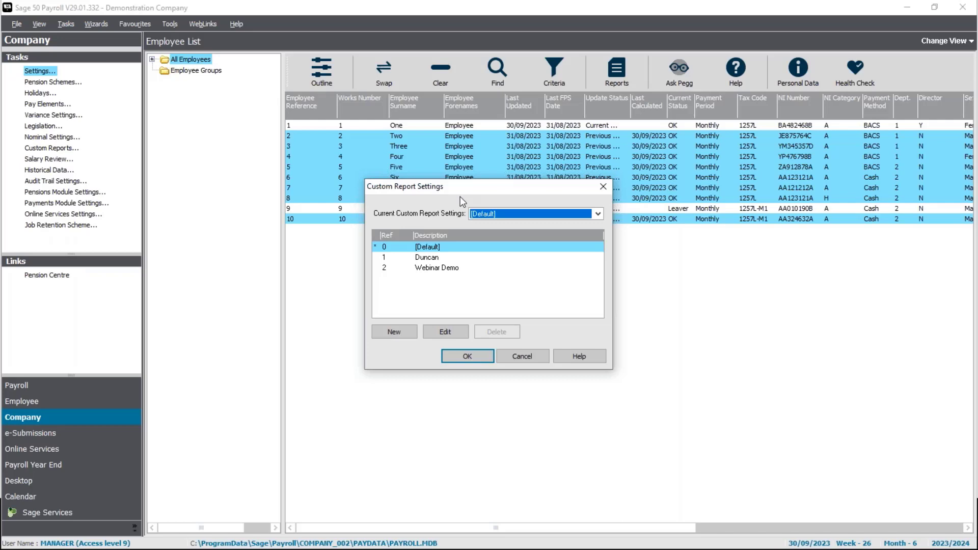
# - Start a new custom report setting with the description "General Reports"
pyautogui.click(374, 334)
pyautogui.moveTo(478, 194); pyautogui.dragTo(489, 174)
pyautogui.click(458, 244)
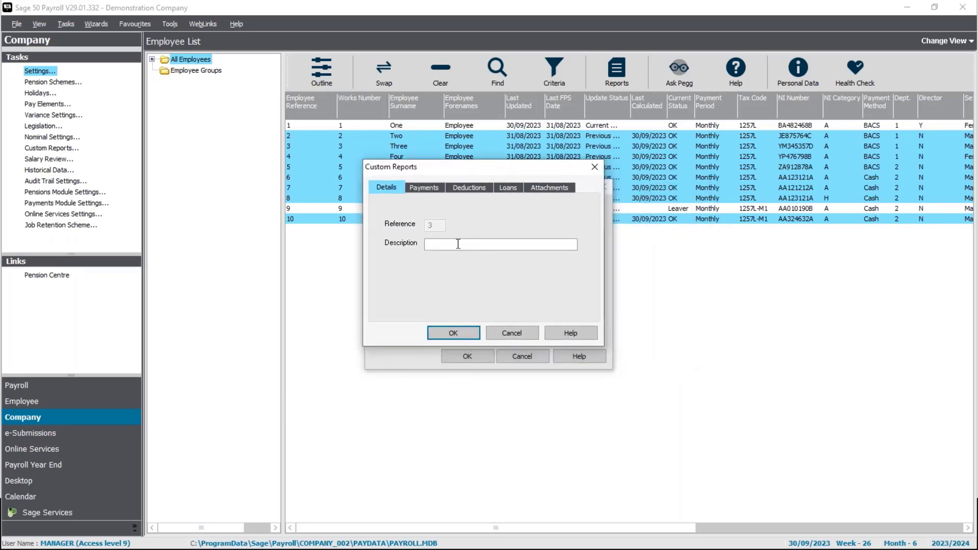
pyautogui.write('Geber')
pyautogui.press('BackSpace')
pyautogui.press('BackSpace')
pyautogui.press('BackSpace')
pyautogui.write('neral Reports')
# - Set the first payment type to Salary and the second to Net Bonus
pyautogui.click(431, 188)
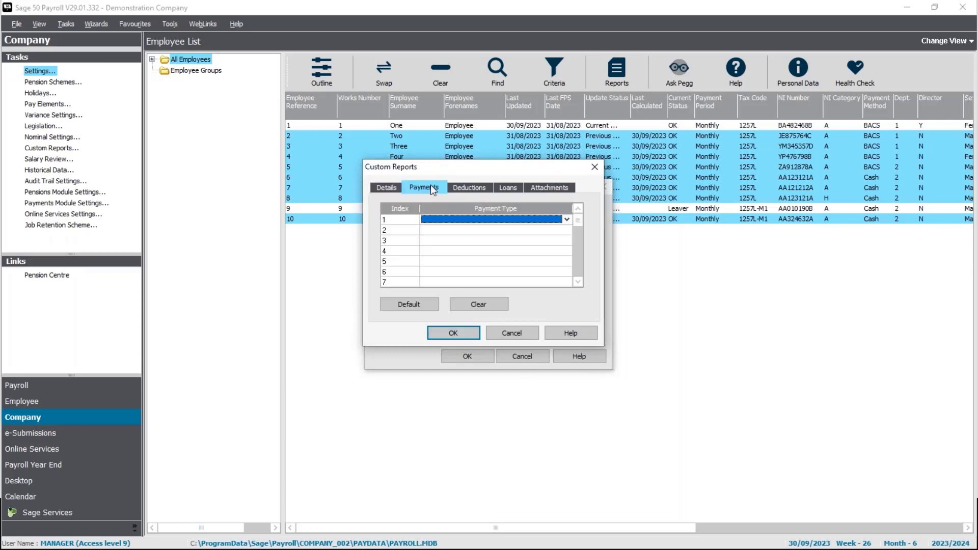
pyautogui.click(566, 220)
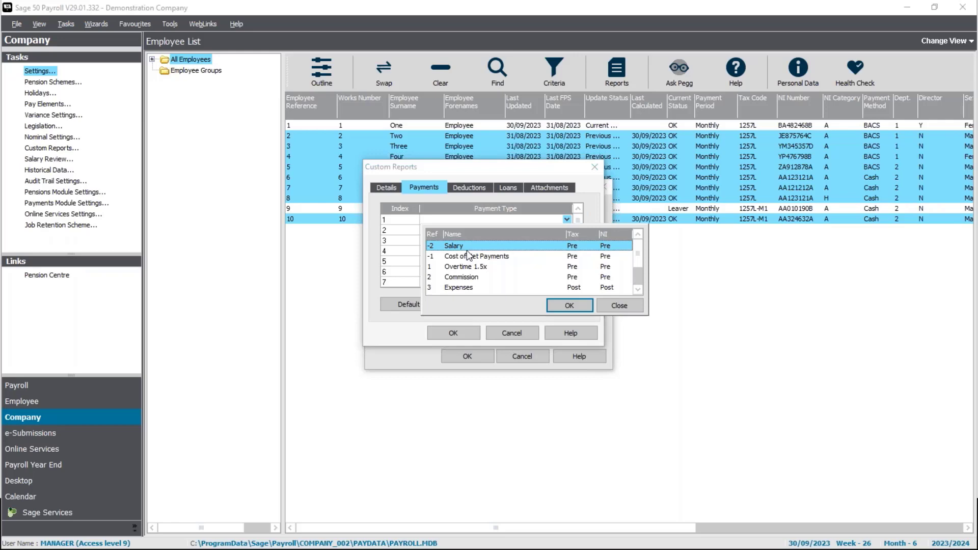
pyautogui.click(569, 305)
pyautogui.click(559, 230)
pyautogui.click(567, 231)
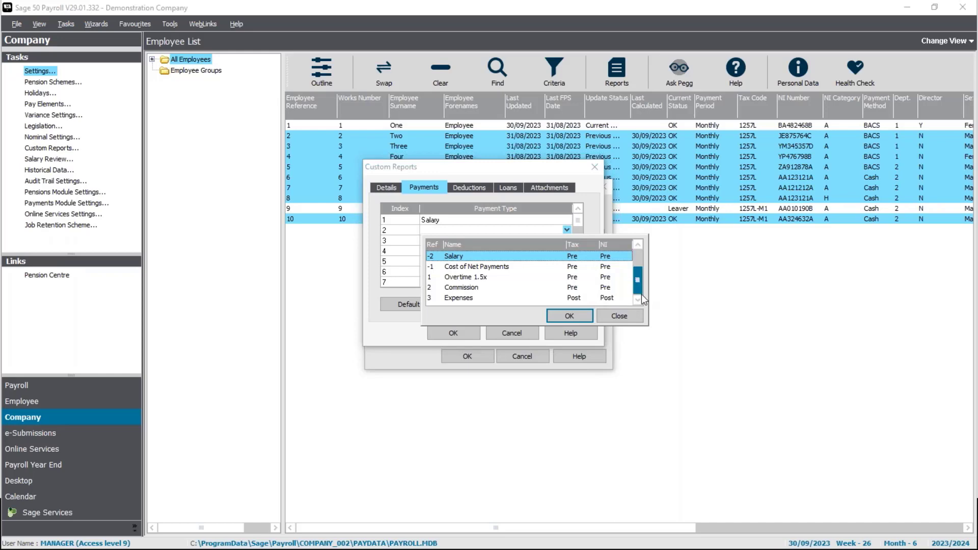
pyautogui.scroll(-3, 638, 294)
pyautogui.click(458, 298)
pyautogui.click(559, 315)
# - Set the third payment type to Expenses and the fourth to Overtime
pyautogui.click(529, 240)
pyautogui.click(567, 239)
pyautogui.click(637, 311)
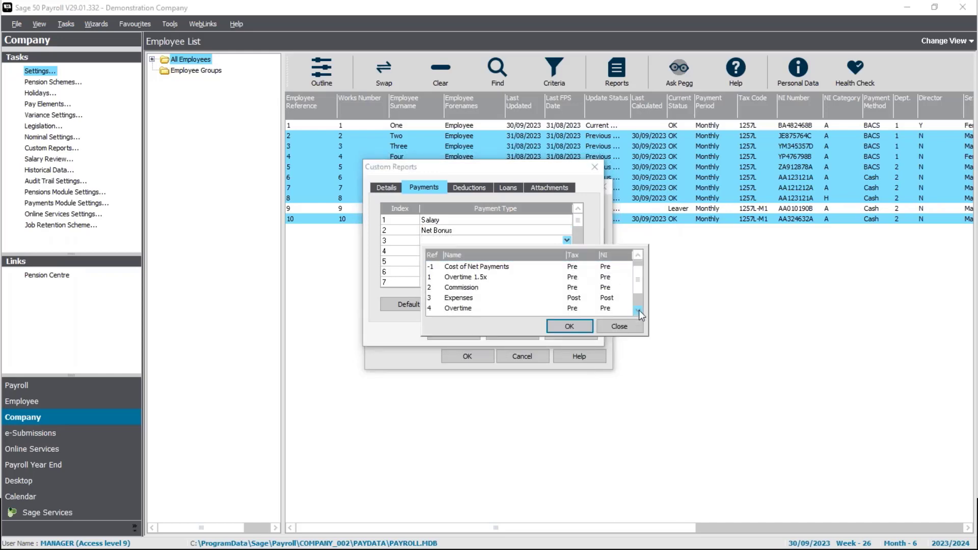
pyautogui.doubleClick(471, 300)
pyautogui.click(460, 252)
pyautogui.click(567, 251)
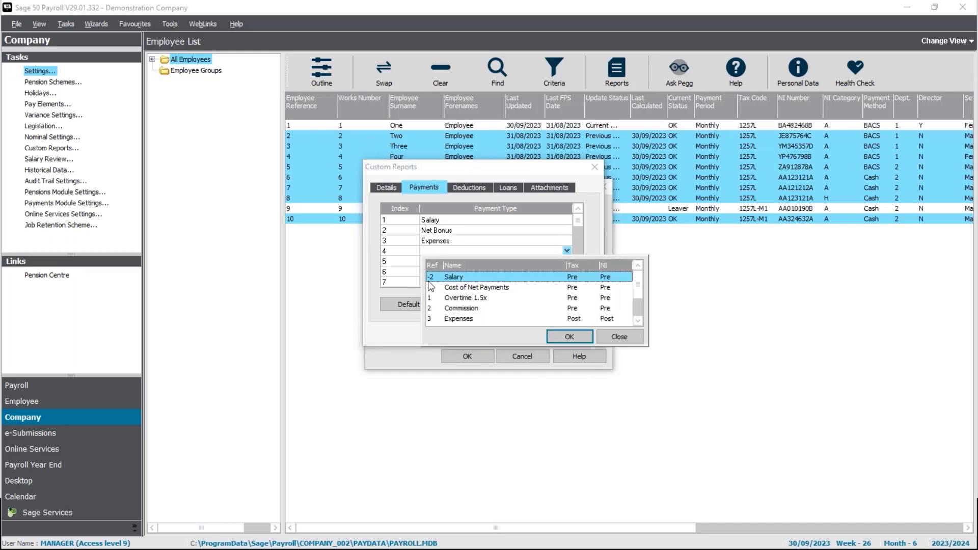
pyautogui.click(637, 320)
pyautogui.click(637, 320)
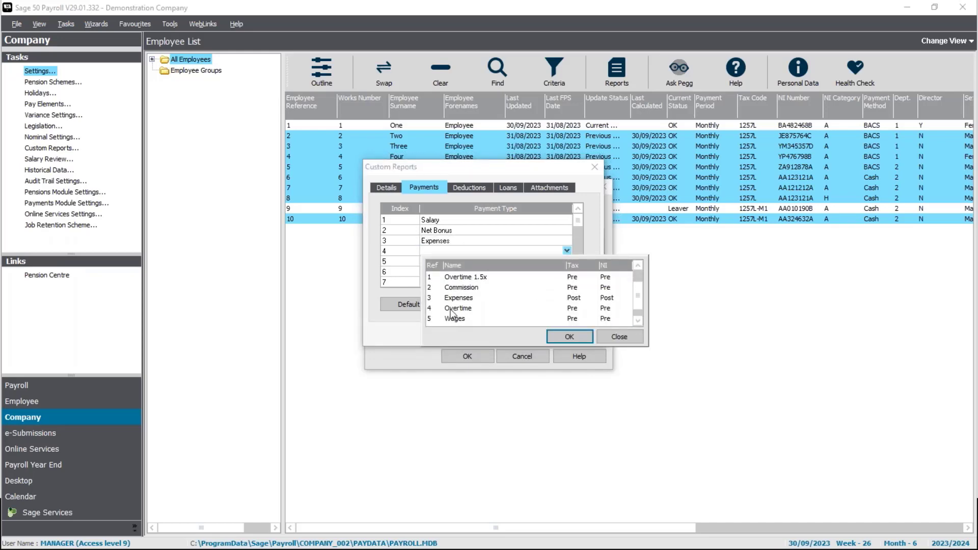
pyautogui.doubleClick(450, 309)
# - Set the first deduction type to Holiday Vouchers and the first loan type to Pay advance
pyautogui.click(460, 189)
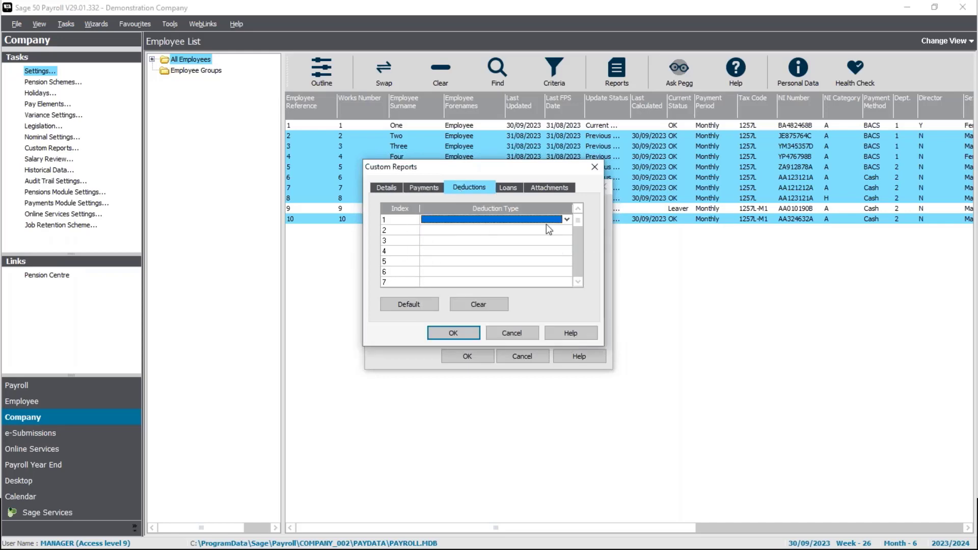
pyautogui.click(569, 220)
pyautogui.click(504, 266)
pyautogui.click(565, 307)
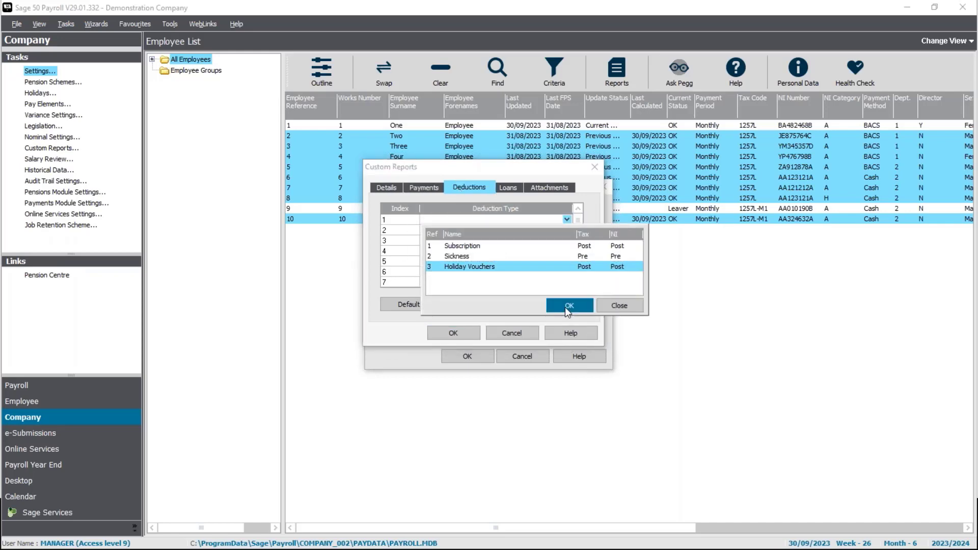
pyautogui.click(511, 191)
pyautogui.click(567, 220)
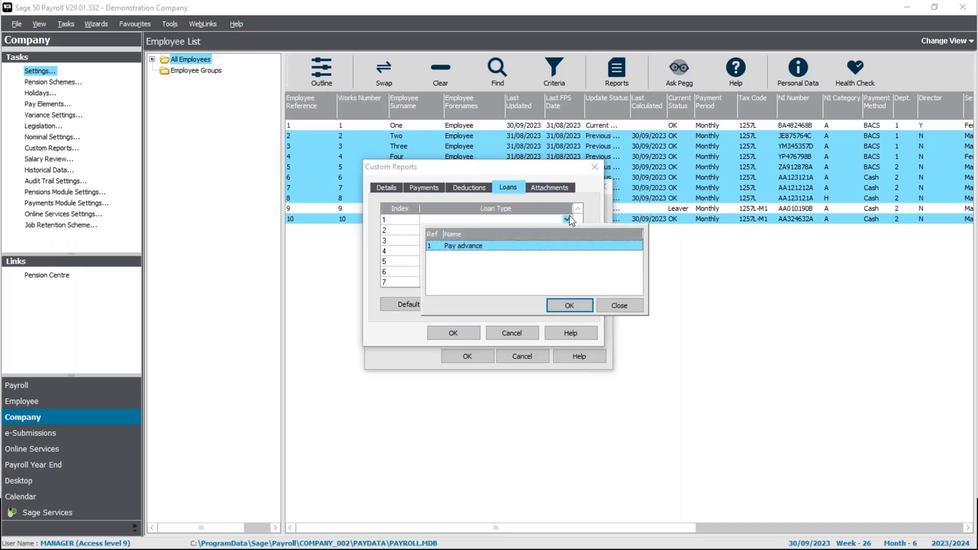
pyautogui.click(569, 305)
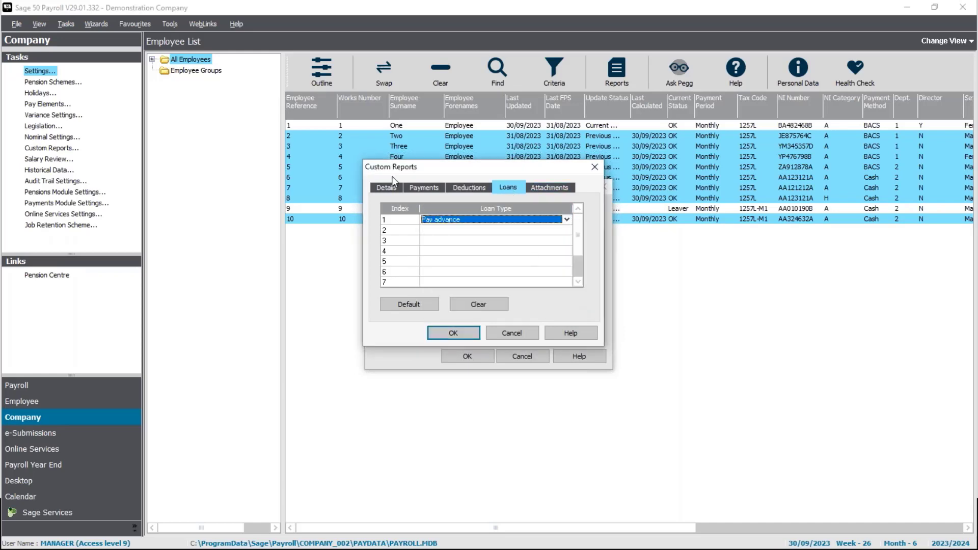
# - Check the available attachment types for the custom report without adding any
pyautogui.click(552, 187)
pyautogui.click(565, 219)
pyautogui.moveTo(637, 261)
pyautogui.mouseDown()
pyautogui.moveTo(638, 278)
pyautogui.moveTo(638, 243)
pyautogui.mouseUp()
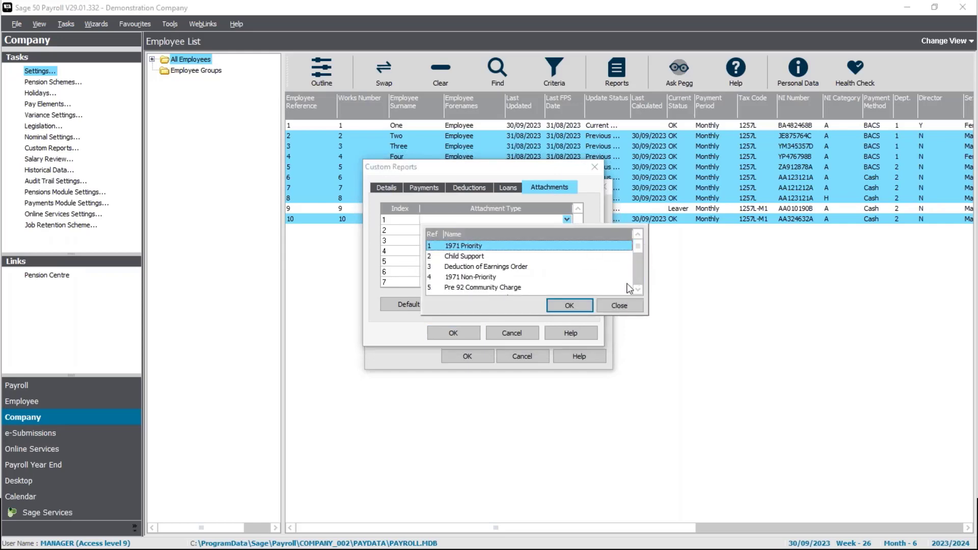
pyautogui.click(619, 306)
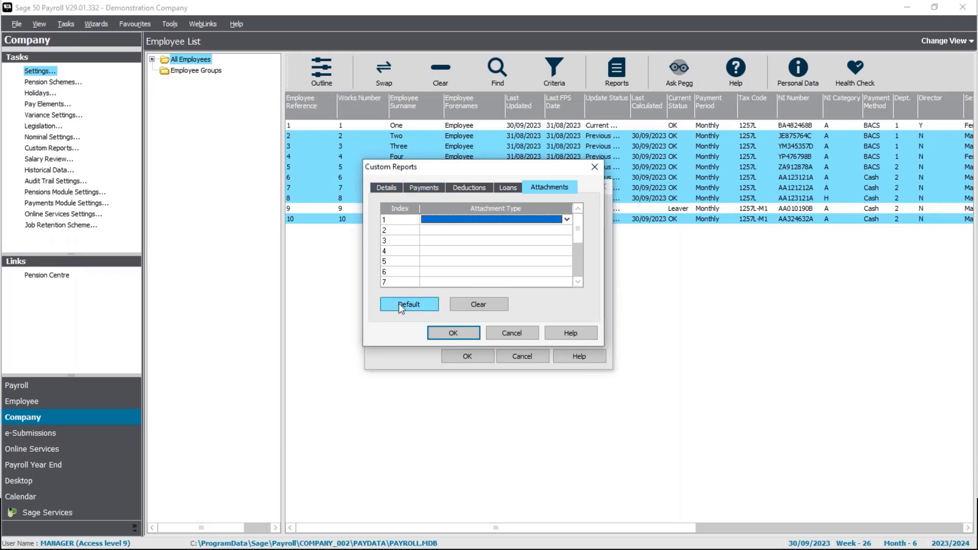
# - Delete Expenses from the third payment position and assign Expenses to that position again
pyautogui.click(424, 187)
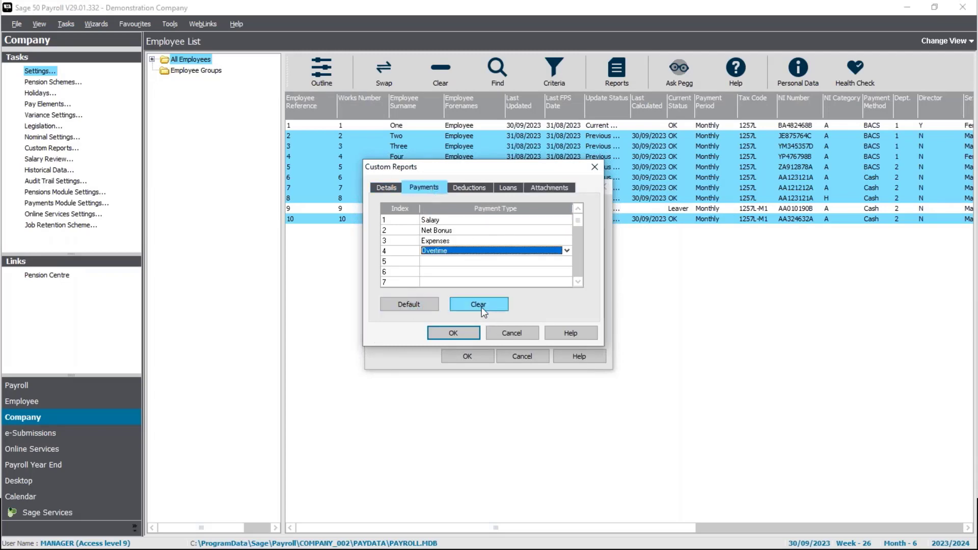
pyautogui.click(463, 244)
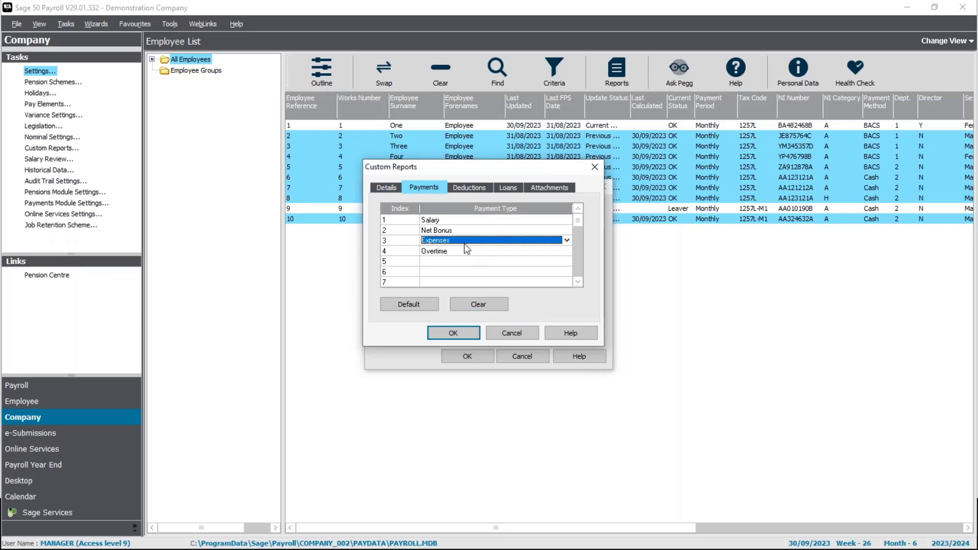
pyautogui.press('Delete')
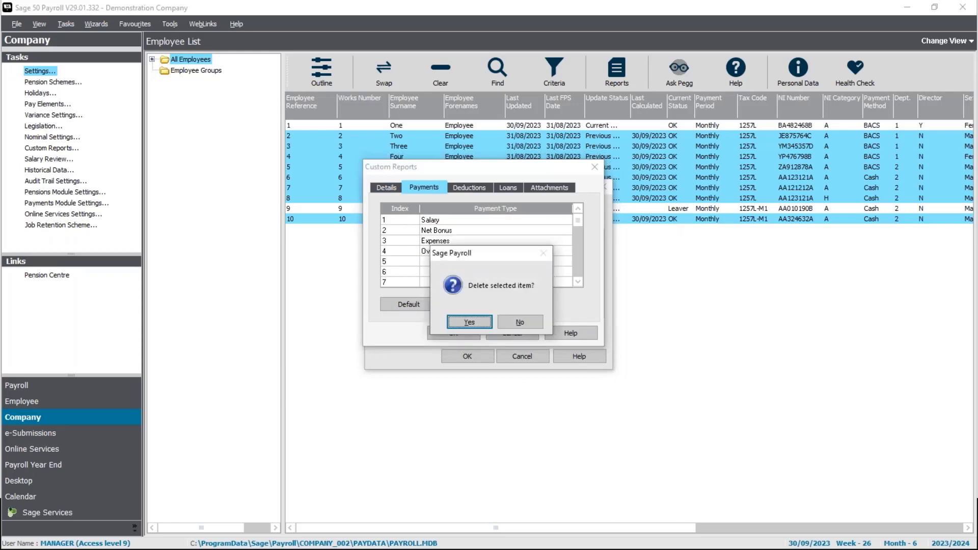
pyautogui.click(469, 322)
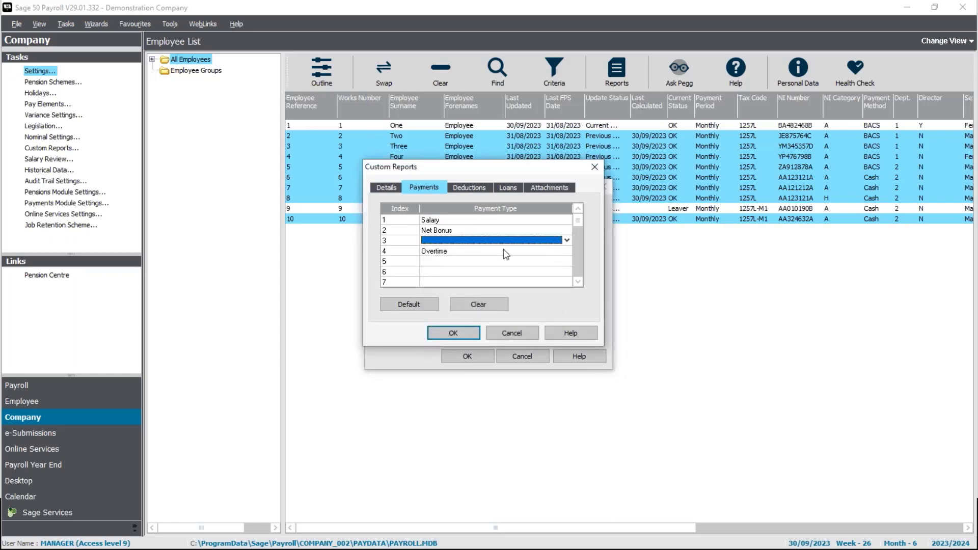
pyautogui.click(567, 240)
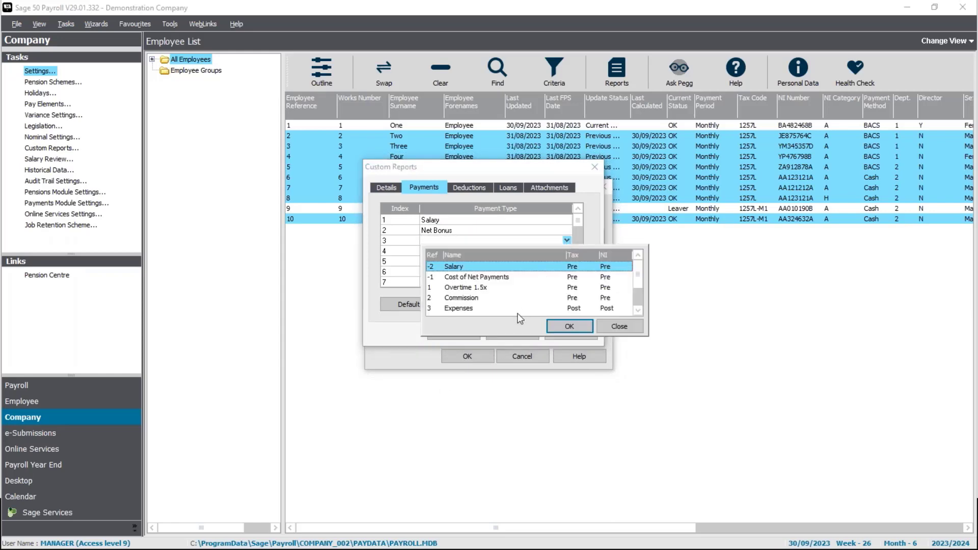
pyautogui.click(472, 308)
pyautogui.click(568, 324)
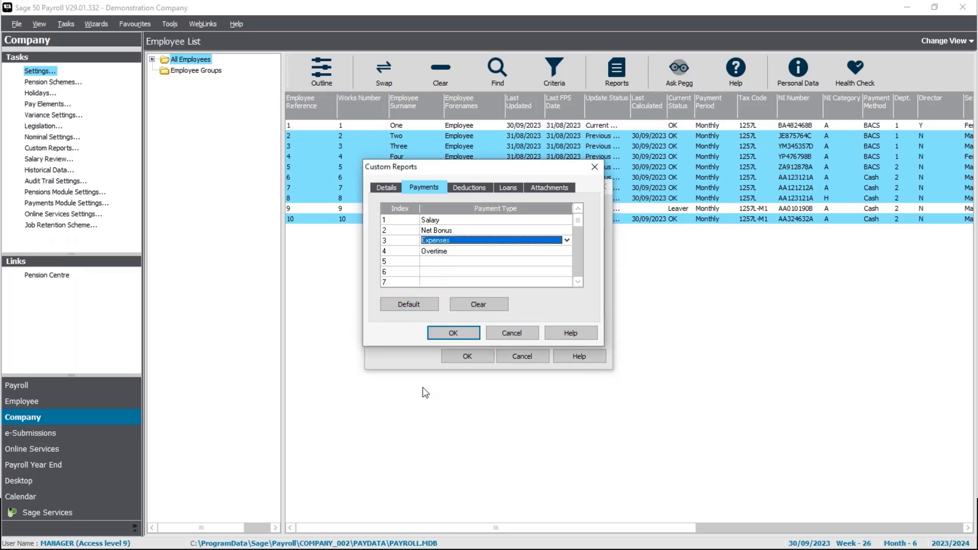
# - Save the new custom report and make General Reports the current custom report settings
pyautogui.click(461, 335)
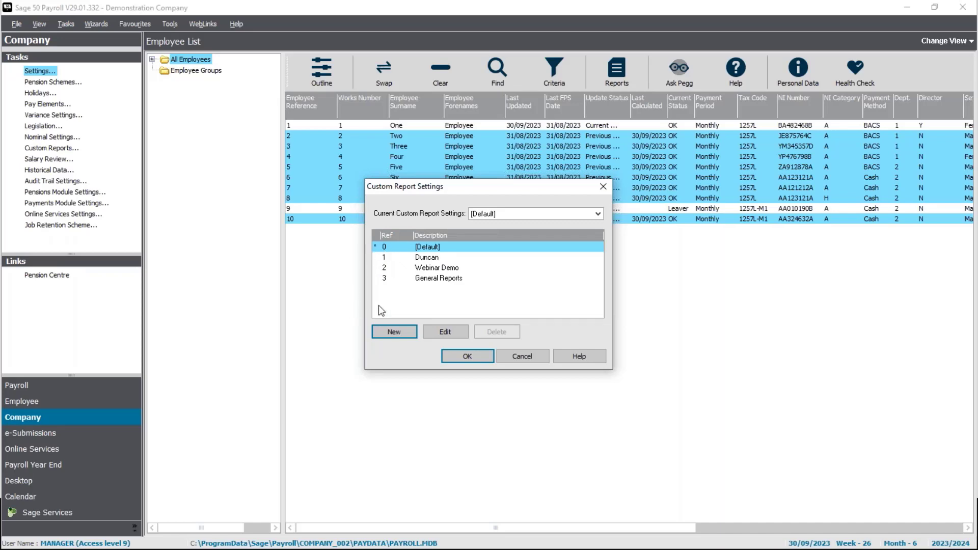
pyautogui.click(592, 216)
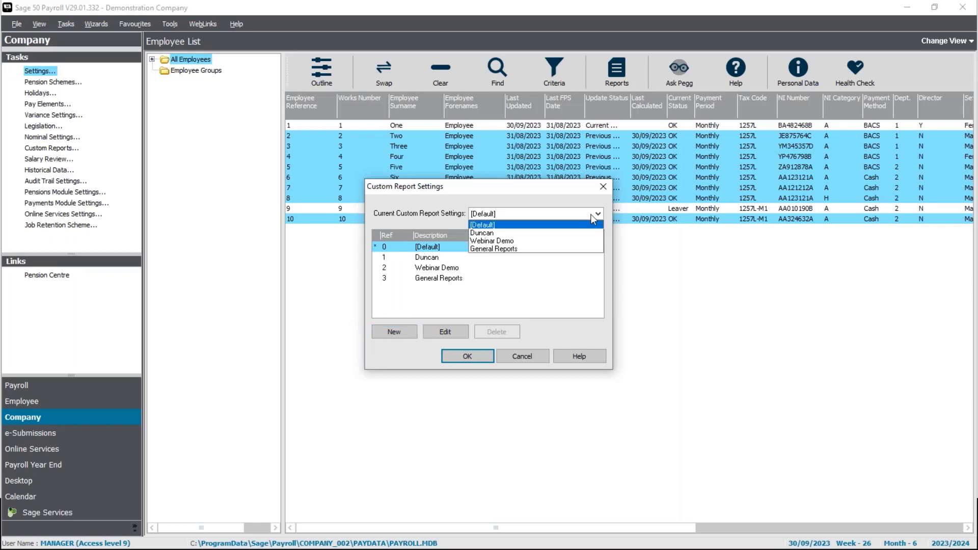
pyautogui.click(583, 249)
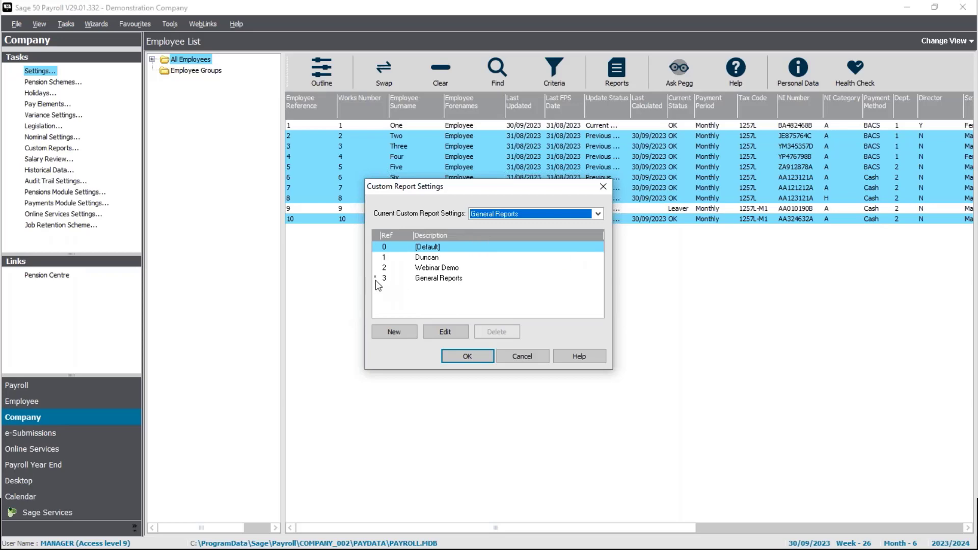
pyautogui.click(467, 359)
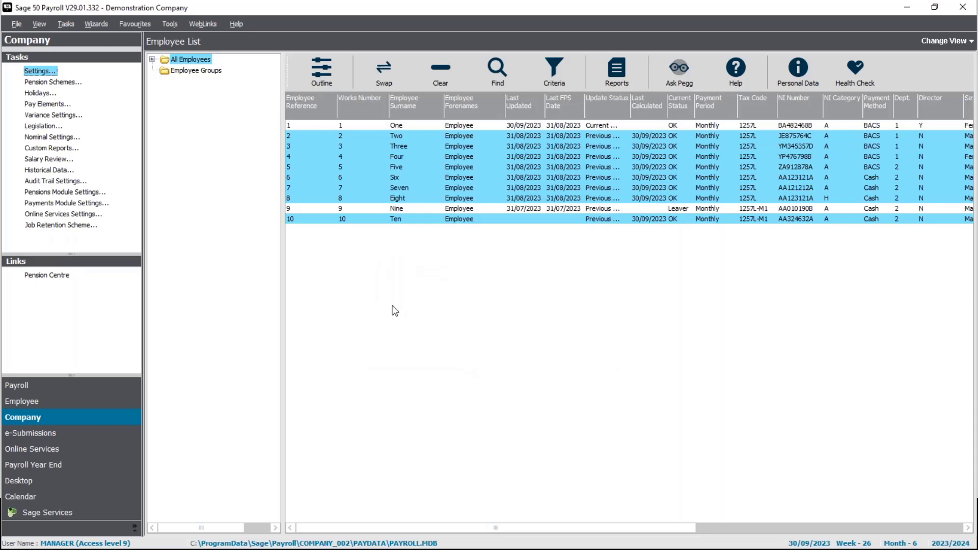
# - Open the payroll pre-update reports
pyautogui.click(71, 391)
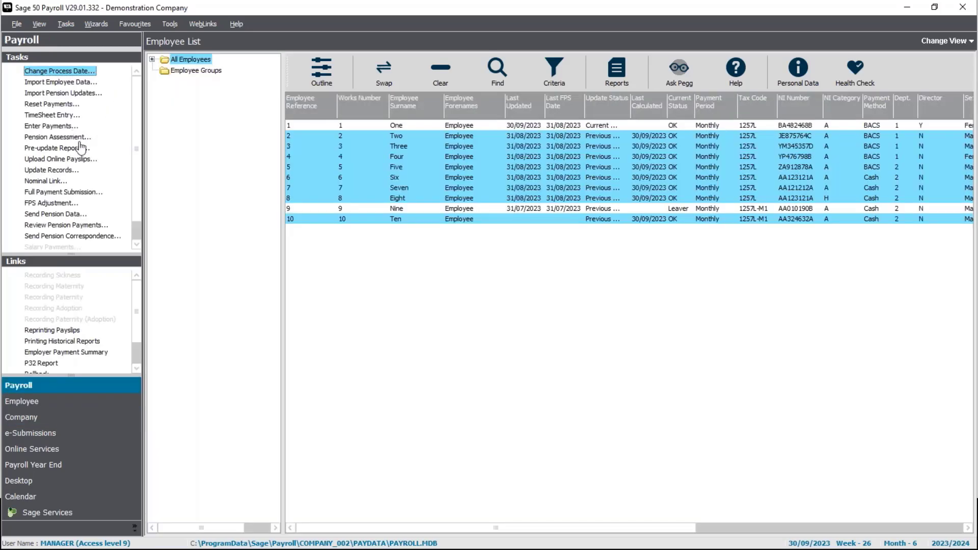
pyautogui.click(61, 148)
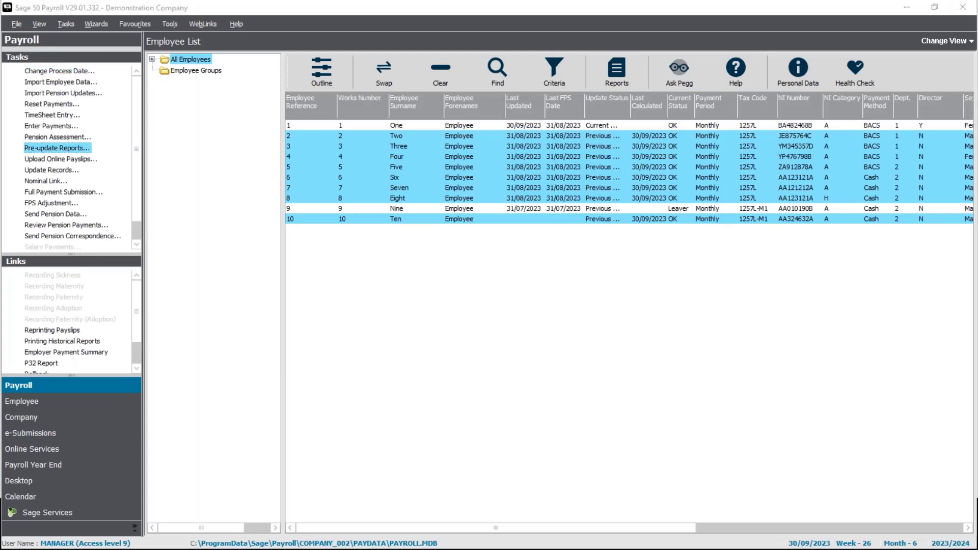
pyautogui.moveTo(563, 174)
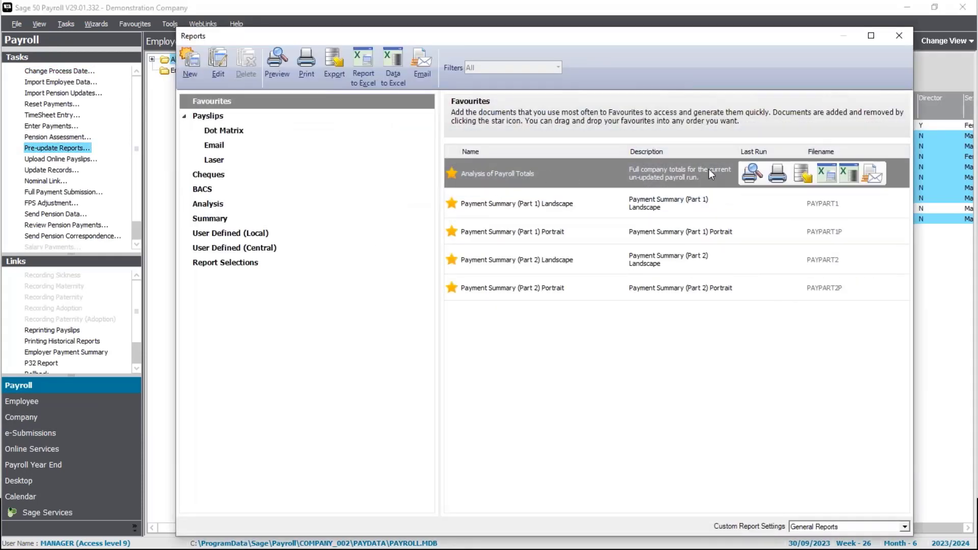
# - Preview the Analysis of Payroll Totals report at full size, and close the preview and the reports window
pyautogui.click(751, 175)
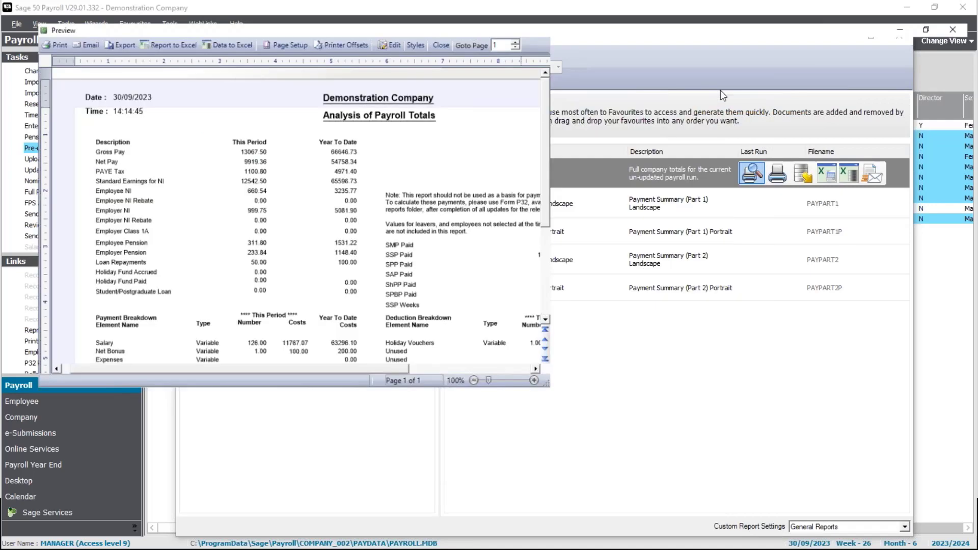
pyautogui.click(716, 88)
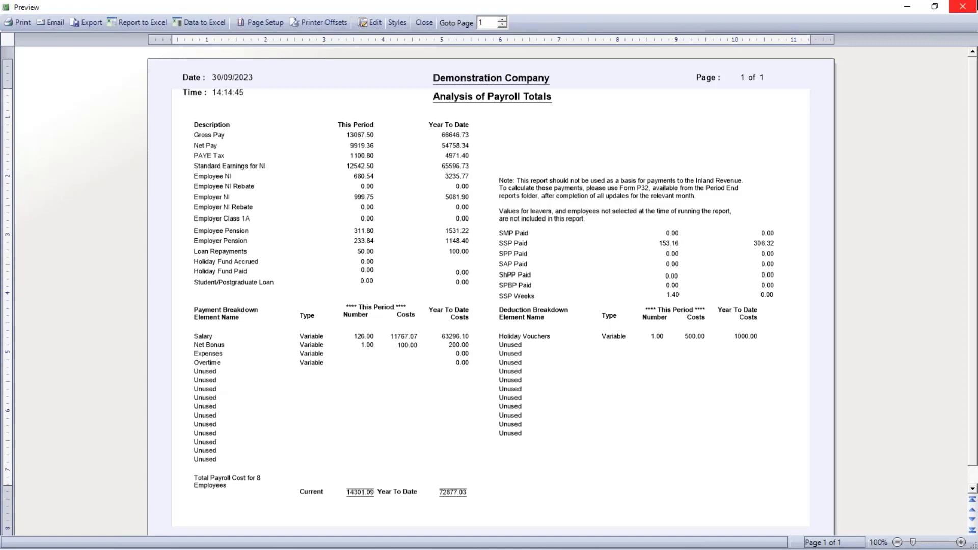
pyautogui.click(962, 6)
pyautogui.click(899, 35)
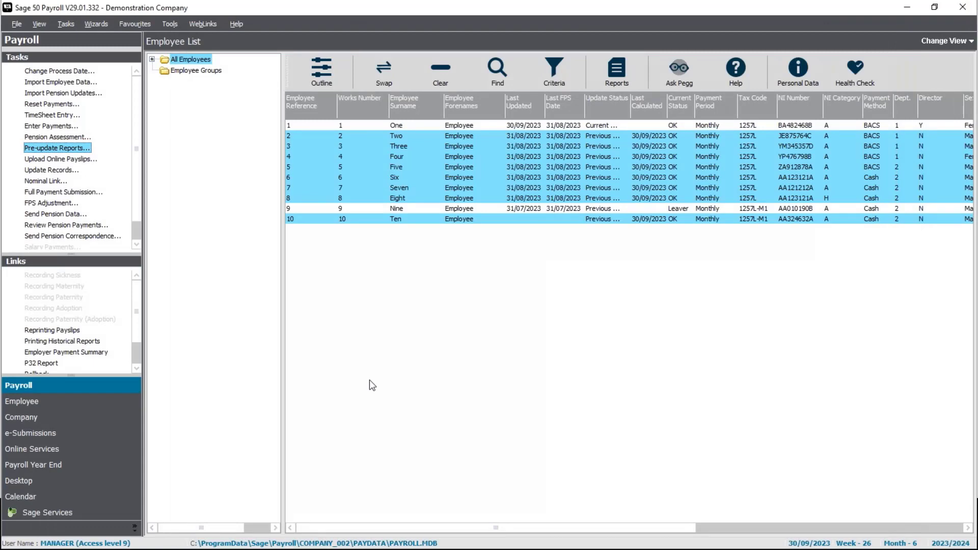
# - Create a new company payment element with the description Webinar demo, and save the pay elements settings
pyautogui.click(97, 418)
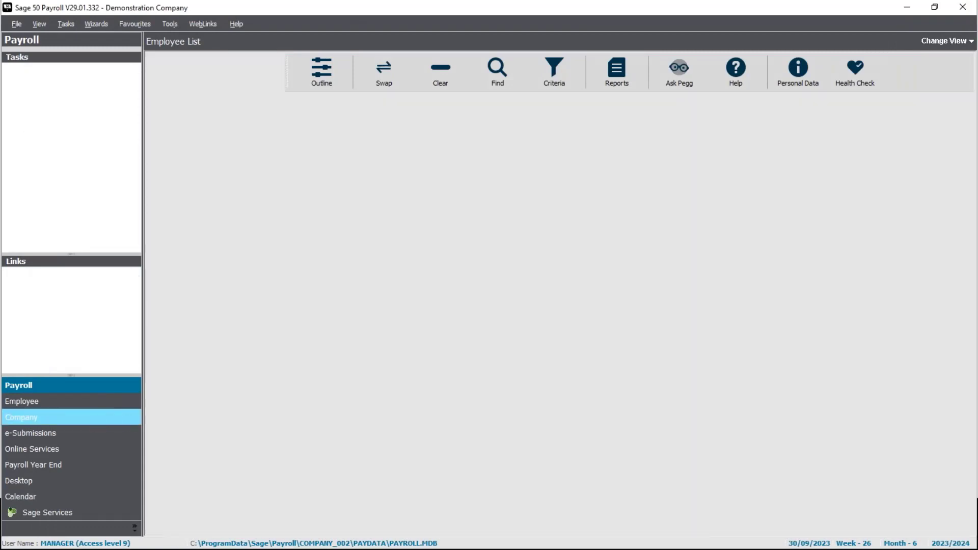
pyautogui.click(47, 103)
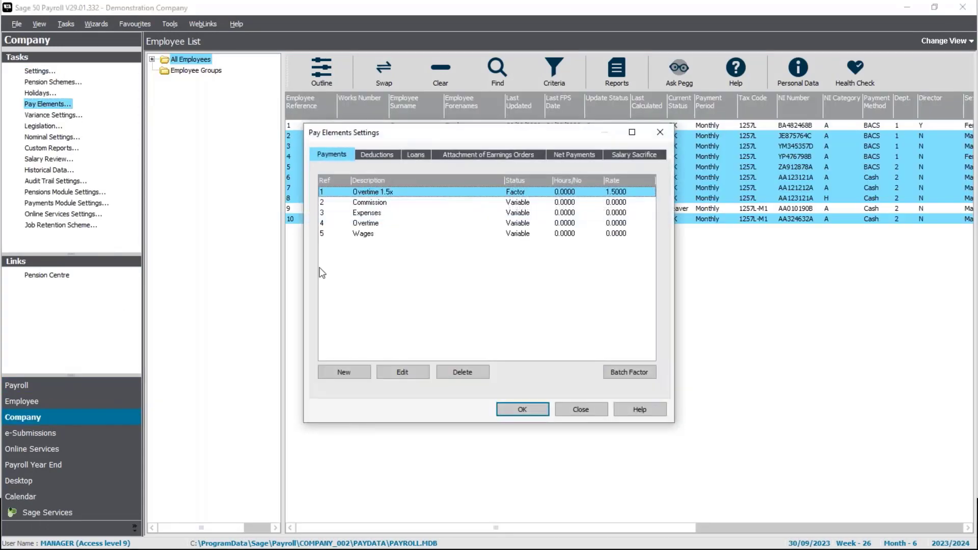
pyautogui.click(342, 372)
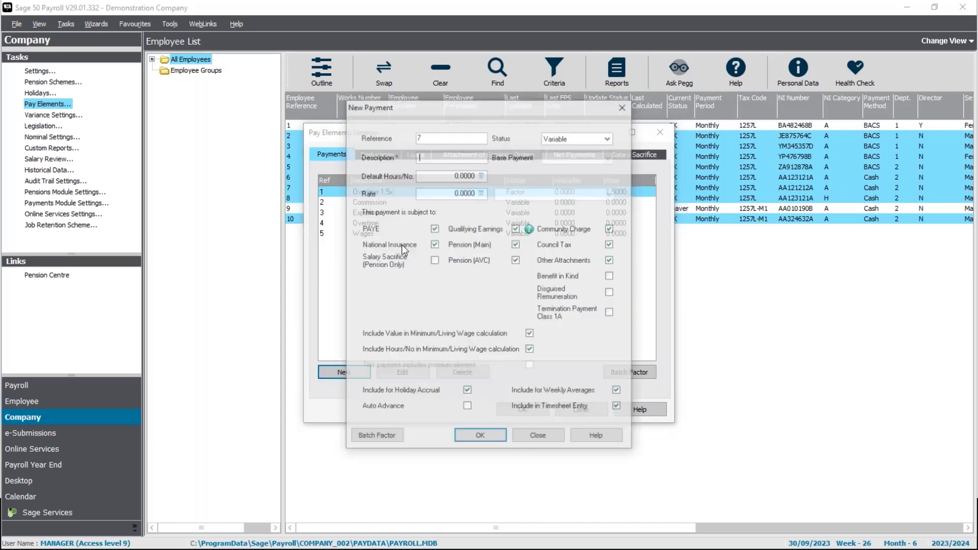
pyautogui.click(432, 156)
pyautogui.write('Webinar demo')
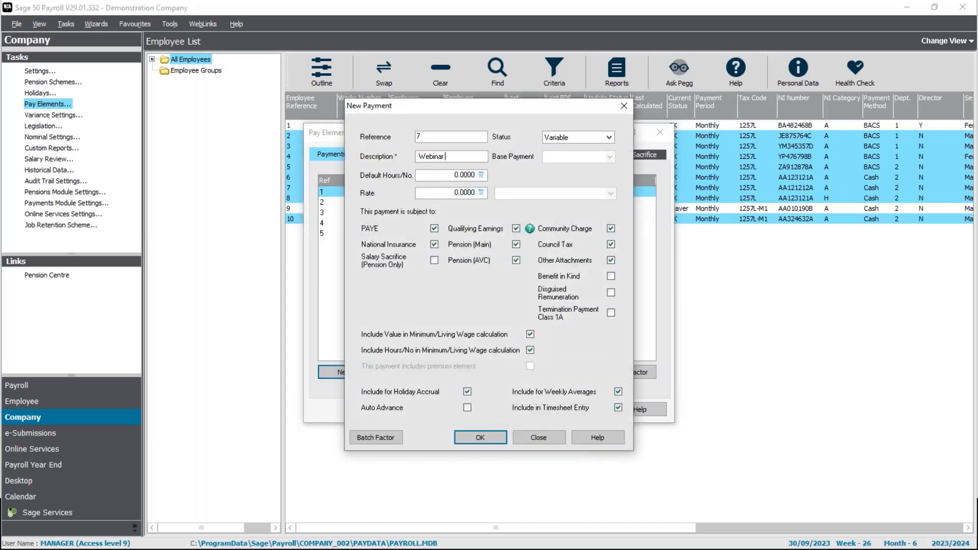
pyautogui.click(476, 439)
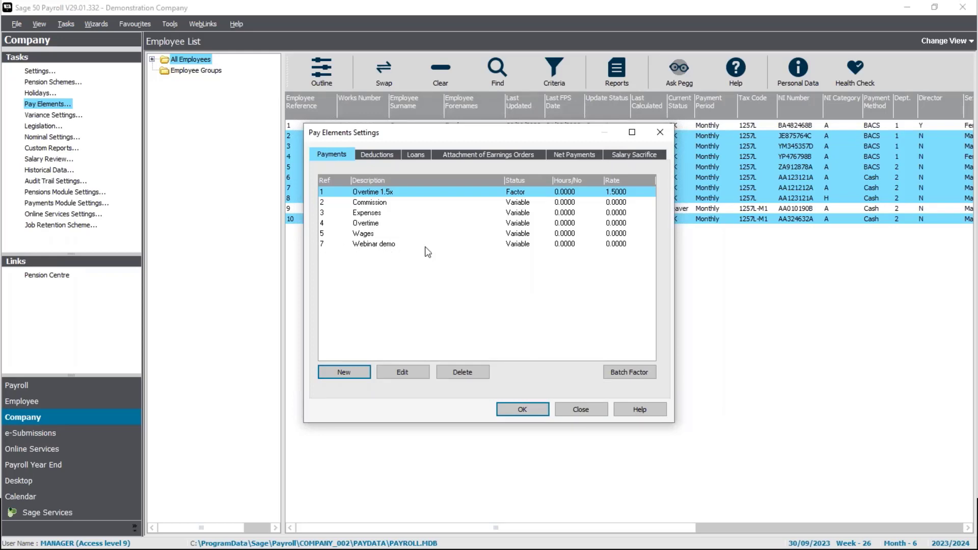
pyautogui.click(519, 404)
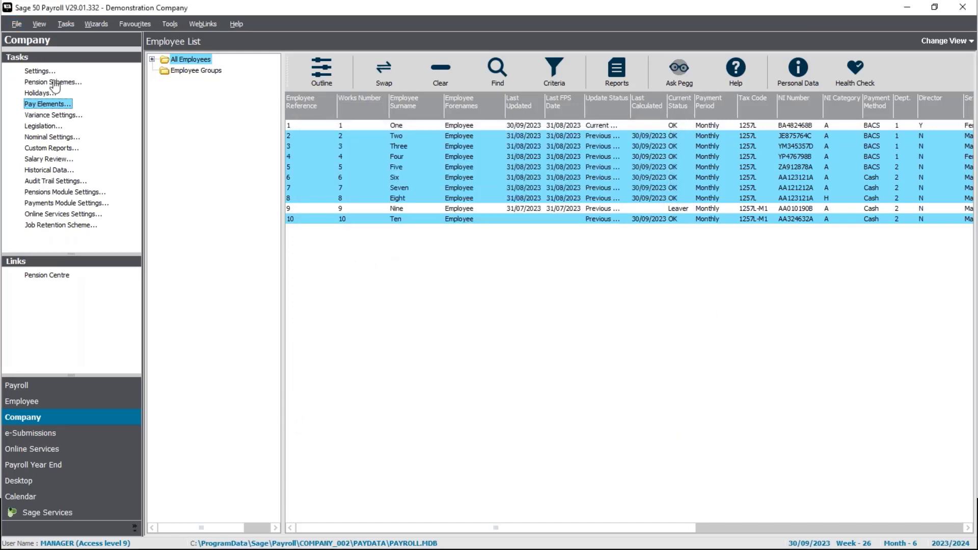
# - Examine the full list of payment types in the [Default] custom report without changing it
pyautogui.click(52, 148)
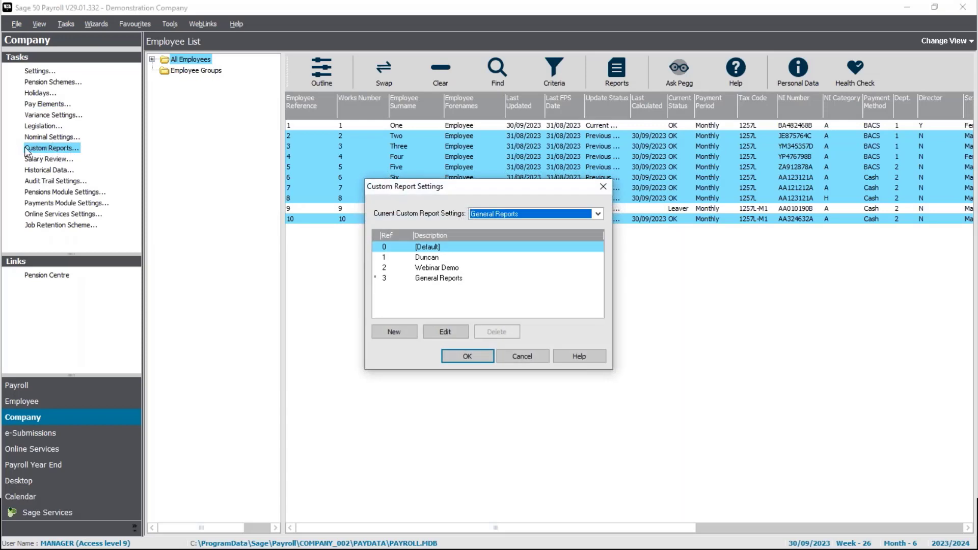
pyautogui.click(438, 281)
pyautogui.click(427, 247)
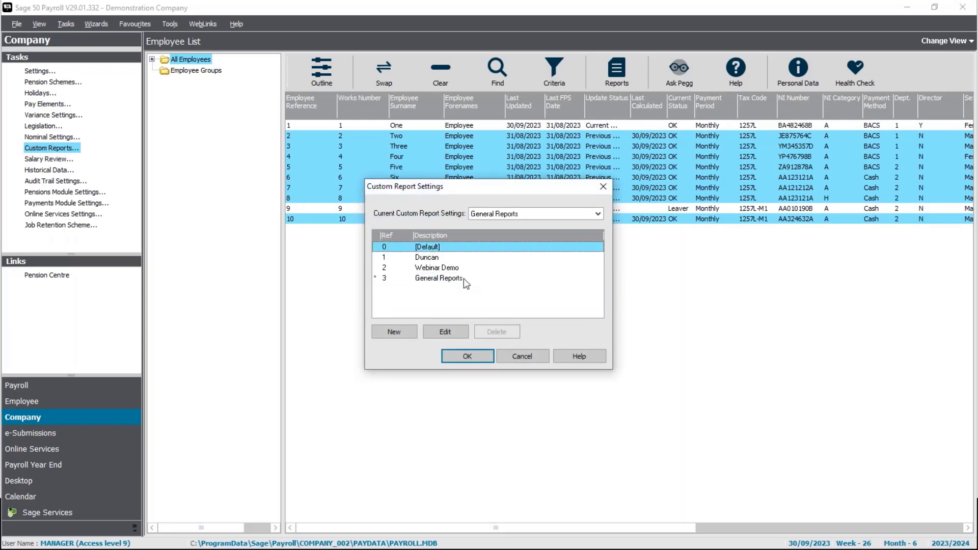
pyautogui.click(444, 332)
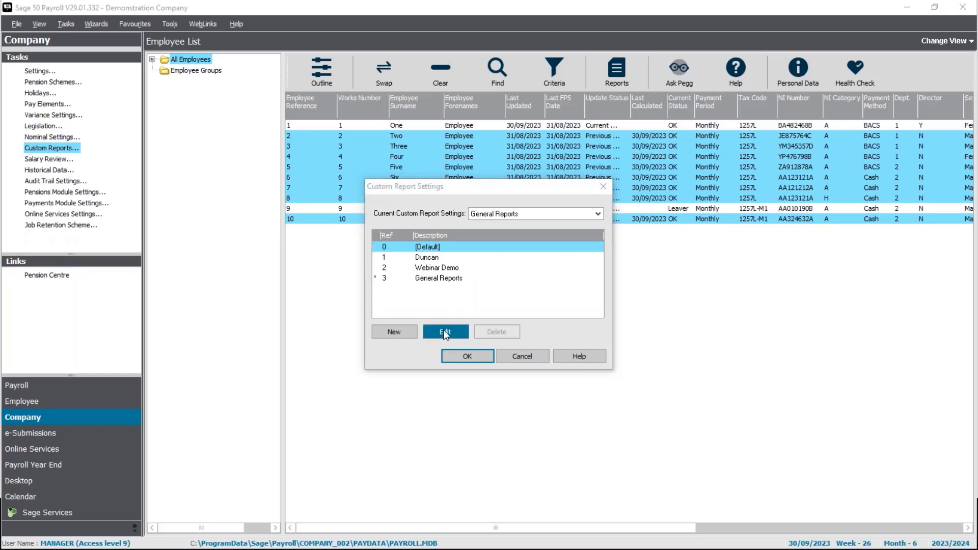
pyautogui.click(439, 211)
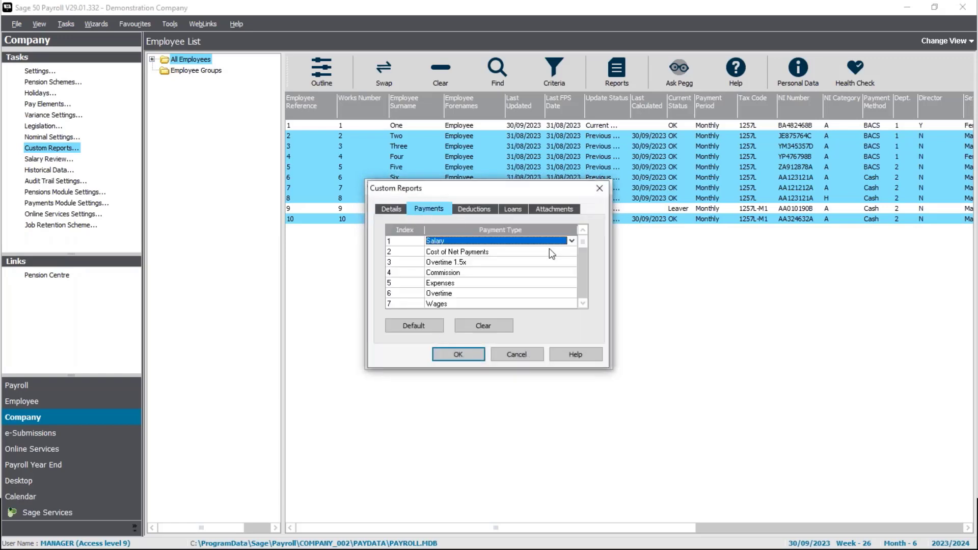
pyautogui.moveTo(583, 244); pyautogui.dragTo(583, 308)
pyautogui.click(583, 232)
pyautogui.click(582, 233)
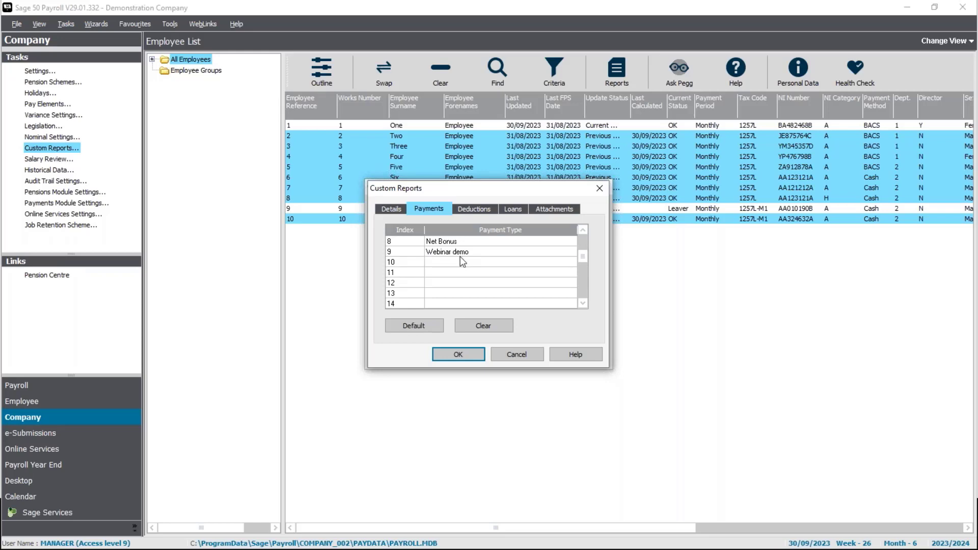
pyautogui.click(521, 349)
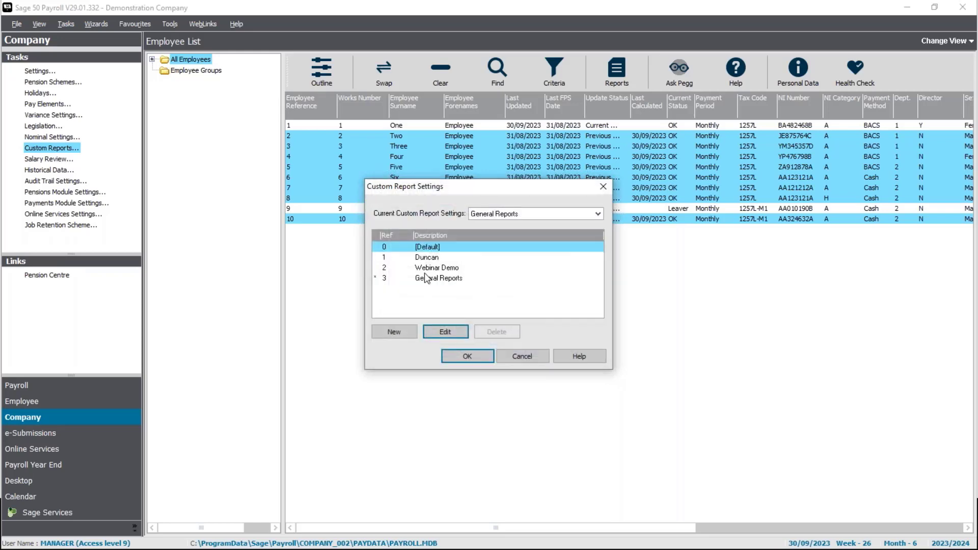
# - Assign the Webinar demo payment to position 5 of the General Reports custom report and save it
pyautogui.click(437, 336)
pyautogui.click(426, 216)
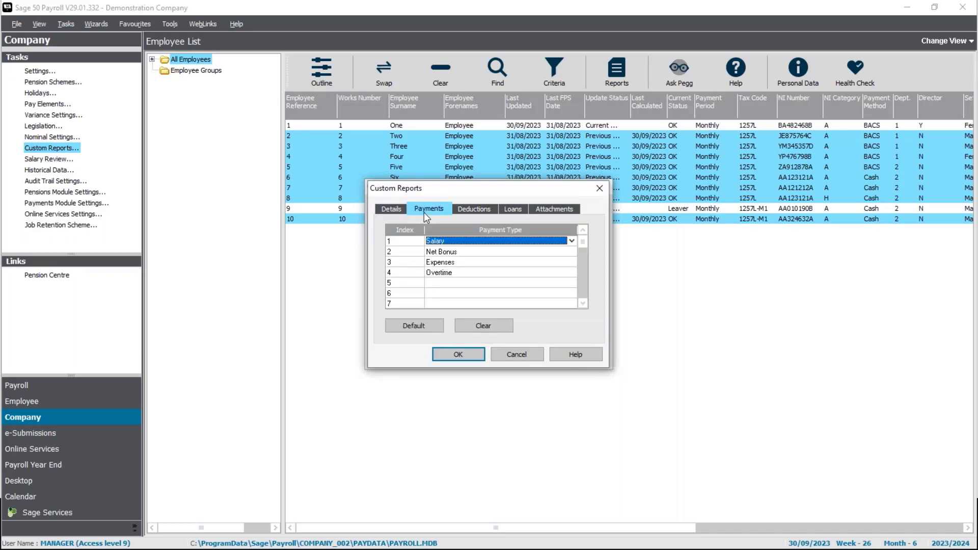
pyautogui.click(445, 282)
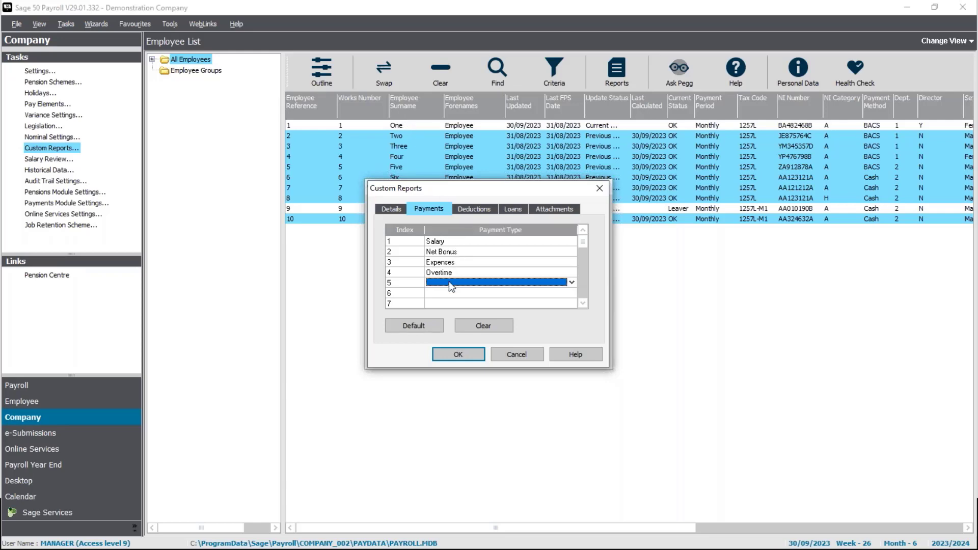
pyautogui.click(571, 283)
pyautogui.click(645, 352)
pyautogui.click(645, 351)
pyautogui.click(646, 352)
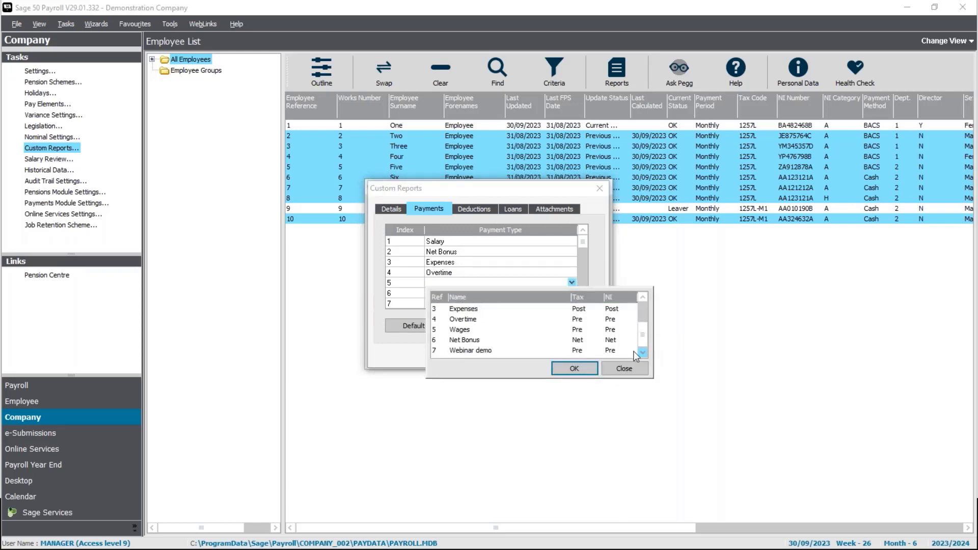
pyautogui.doubleClick(470, 350)
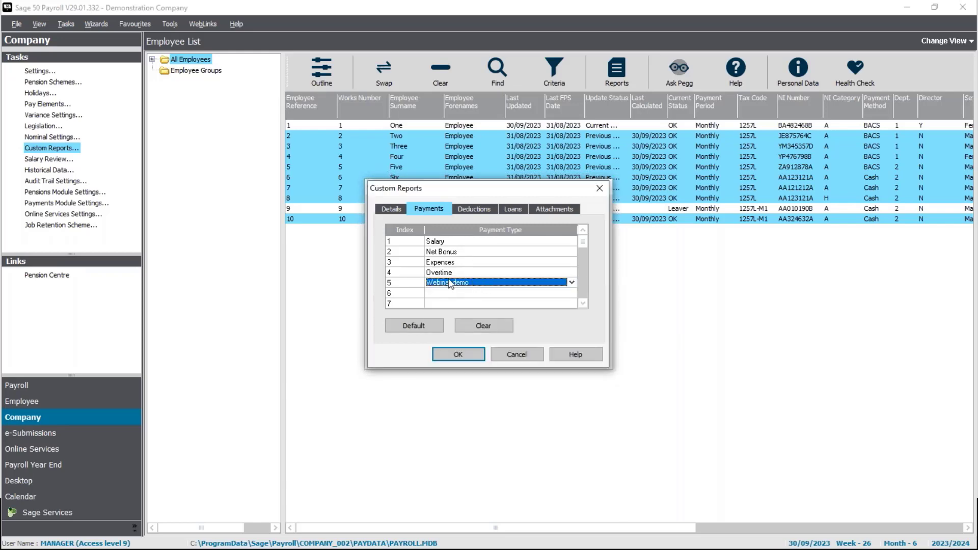
pyautogui.click(471, 348)
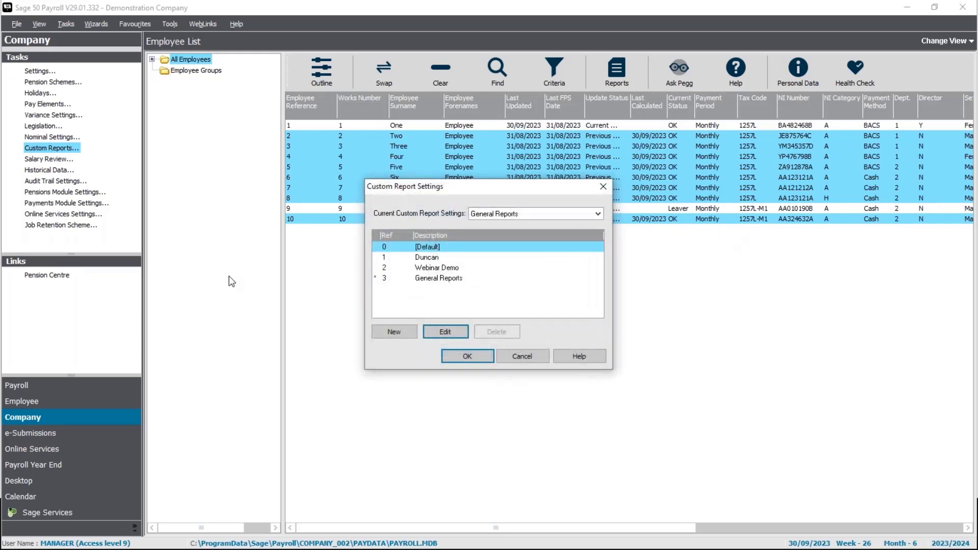
# - Choose the current custom report settings from the available ones and save the selection
pyautogui.click(575, 215)
pyautogui.click(545, 231)
pyautogui.click(538, 216)
pyautogui.click(531, 223)
pyautogui.click(467, 356)
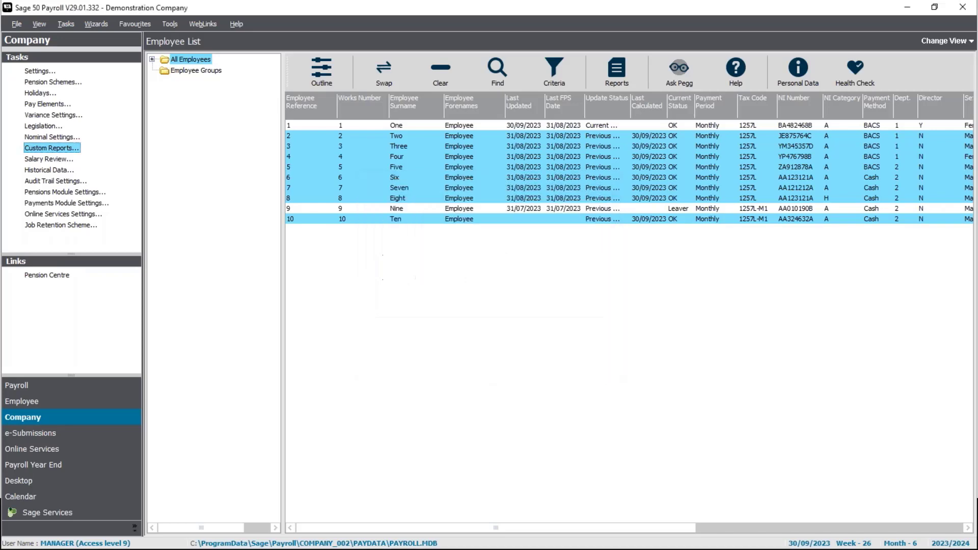